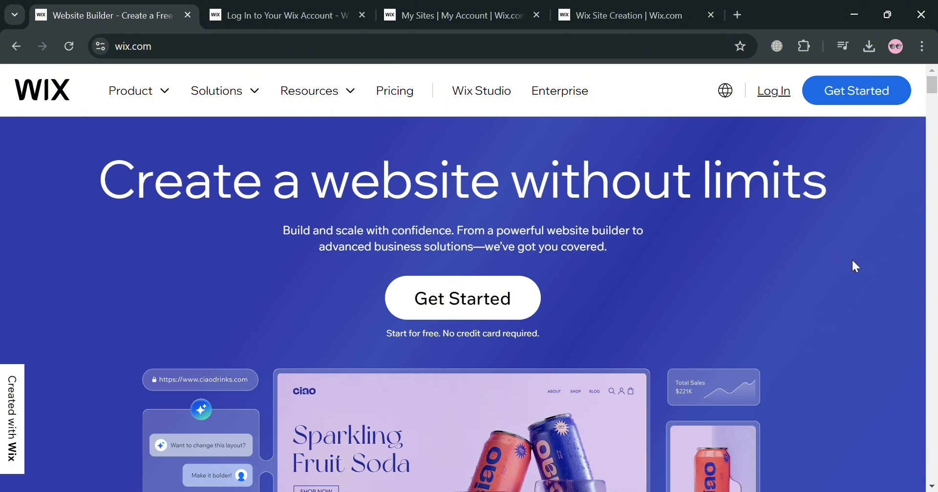
scroll(855, 264, down, 2)
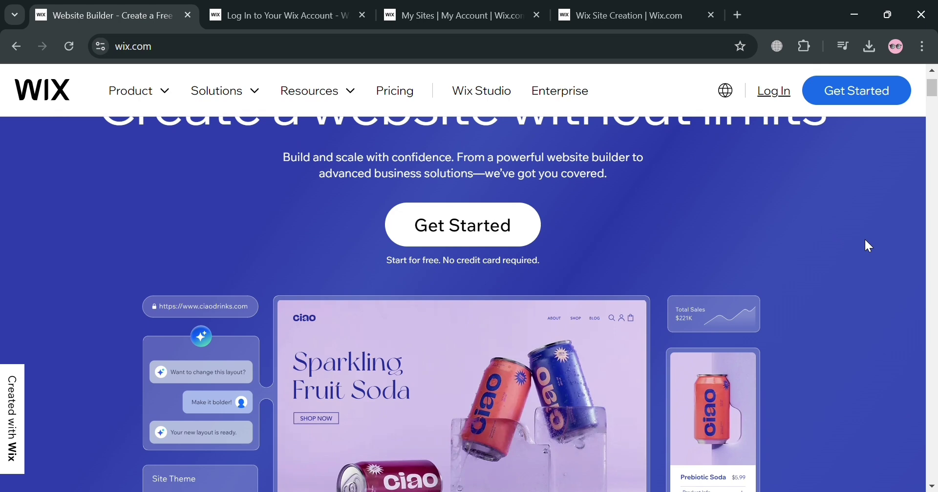
scroll(865, 240, down, 7)
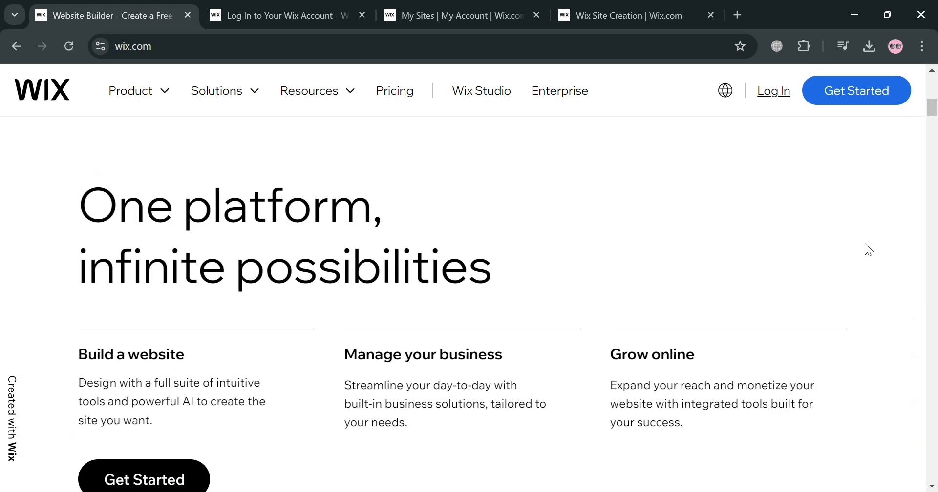
scroll(782, 230, down, 10)
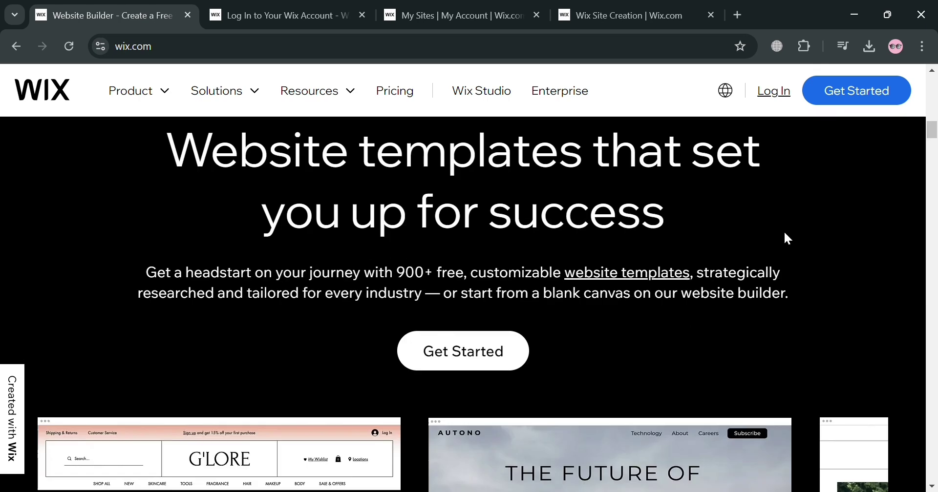
scroll(784, 234, down, 12)
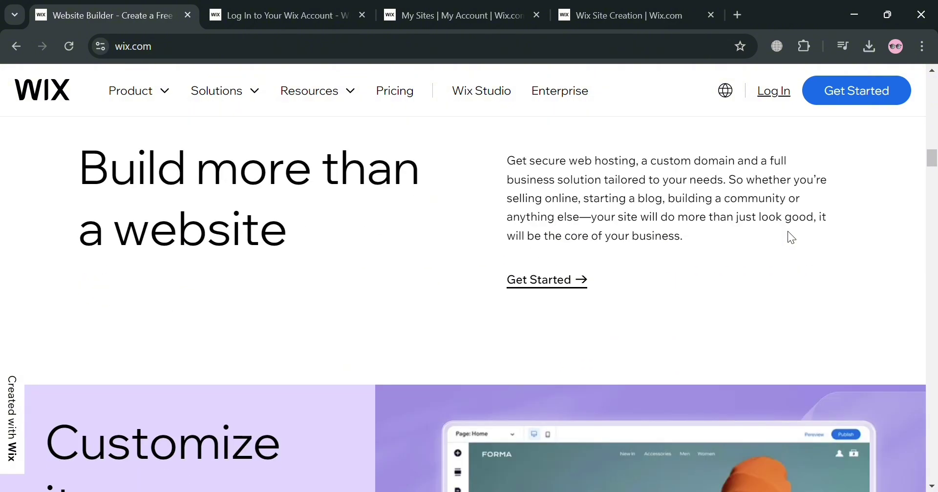
scroll(787, 237, down, 7)
scroll(788, 231, down, 11)
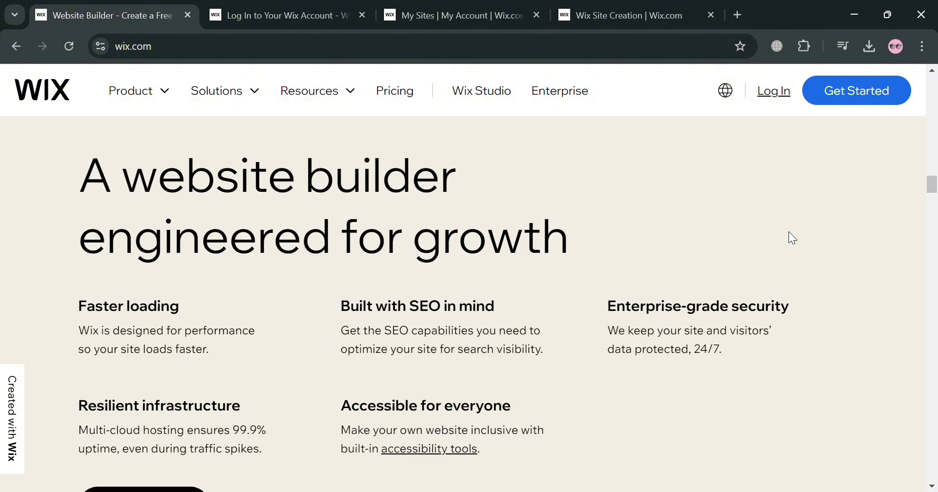
scroll(789, 233, up, 3)
scroll(792, 233, up, 3)
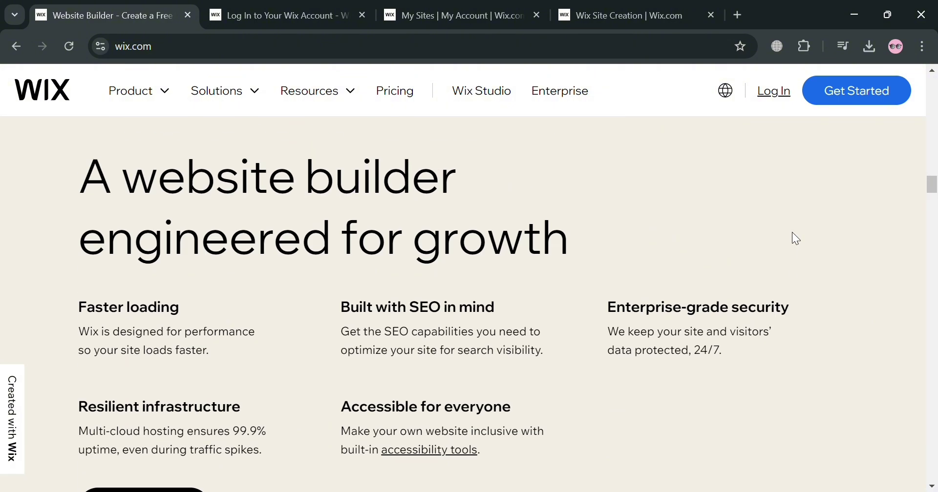
scroll(793, 232, down, 12)
scroll(794, 232, down, 20)
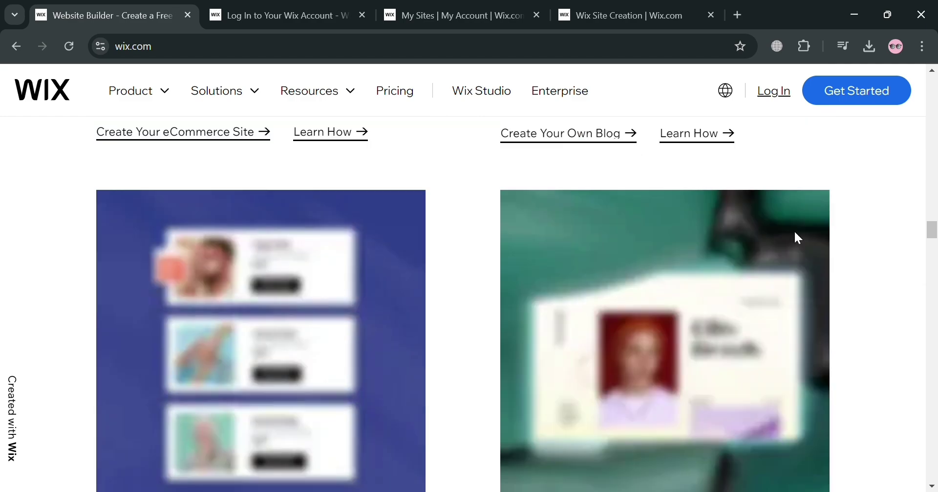
scroll(795, 233, down, 17)
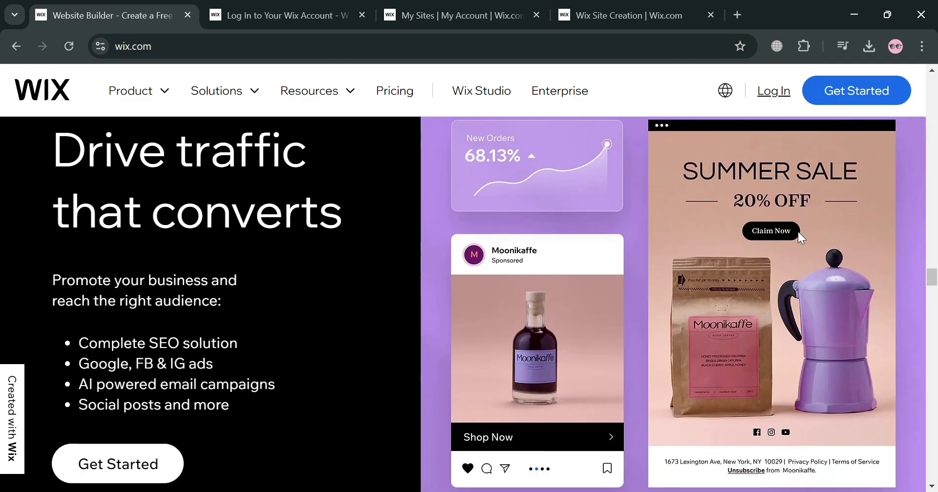
scroll(798, 232, down, 13)
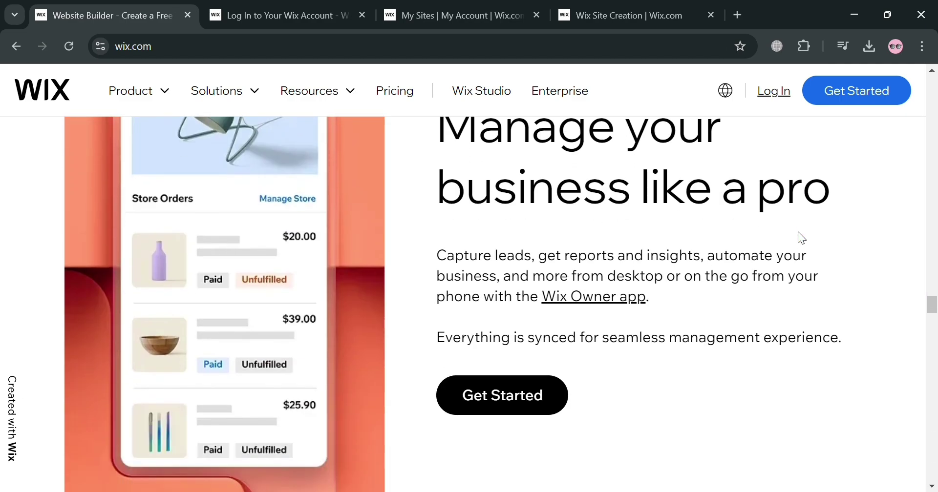
scroll(803, 239, down, 2)
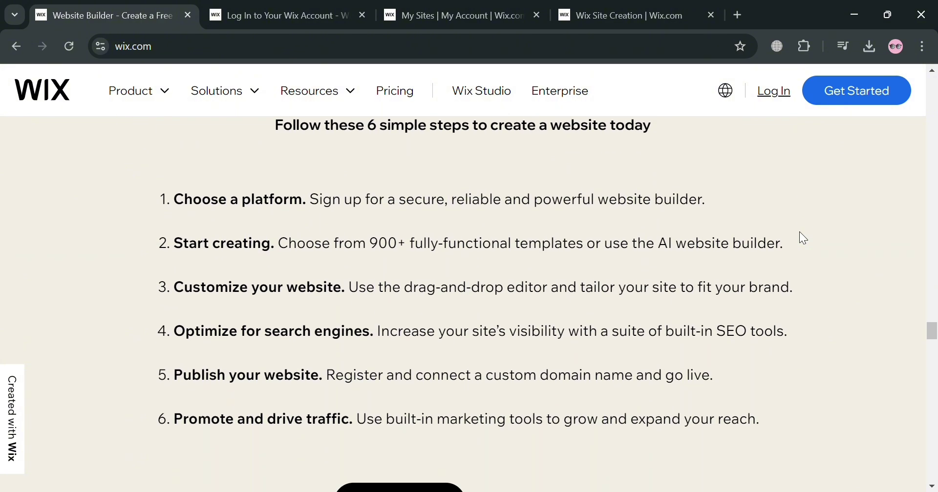
scroll(804, 238, down, 9)
scroll(805, 237, down, 12)
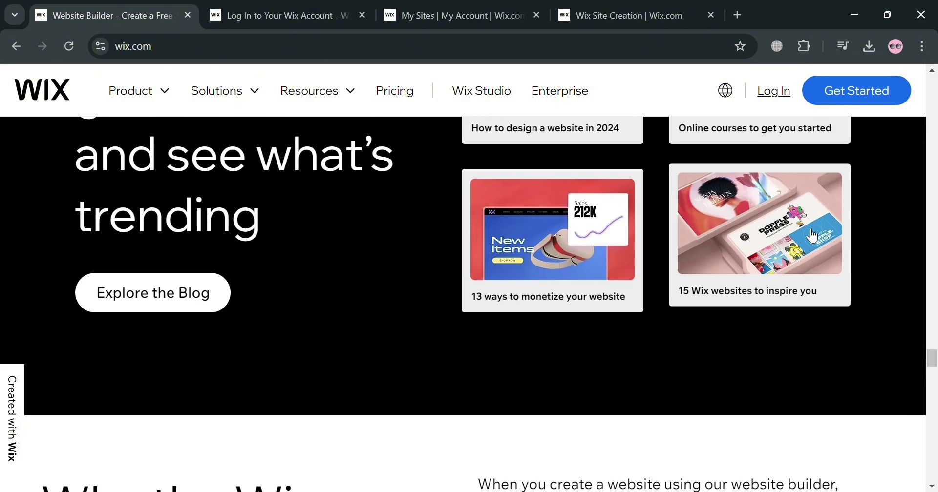
scroll(811, 234, down, 15)
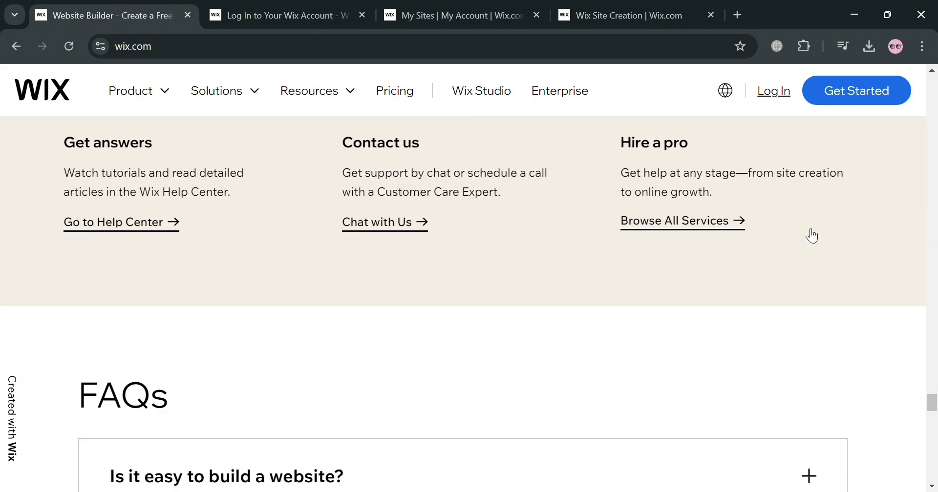
scroll(809, 235, down, 8)
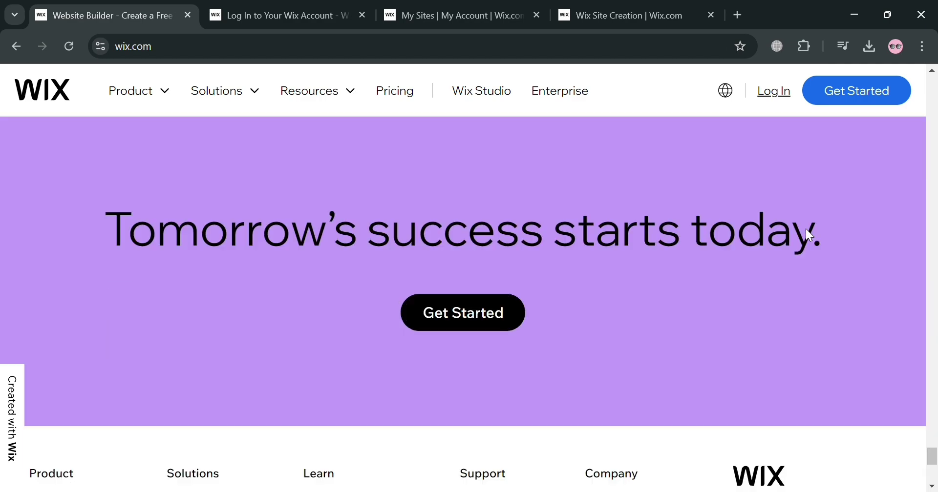
scroll(812, 236, up, 11)
scroll(813, 236, up, 18)
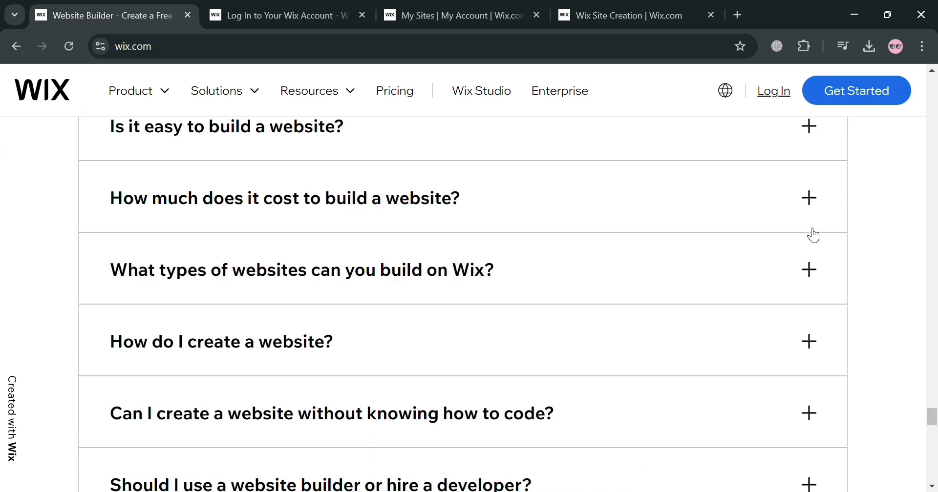
scroll(808, 228, up, 15)
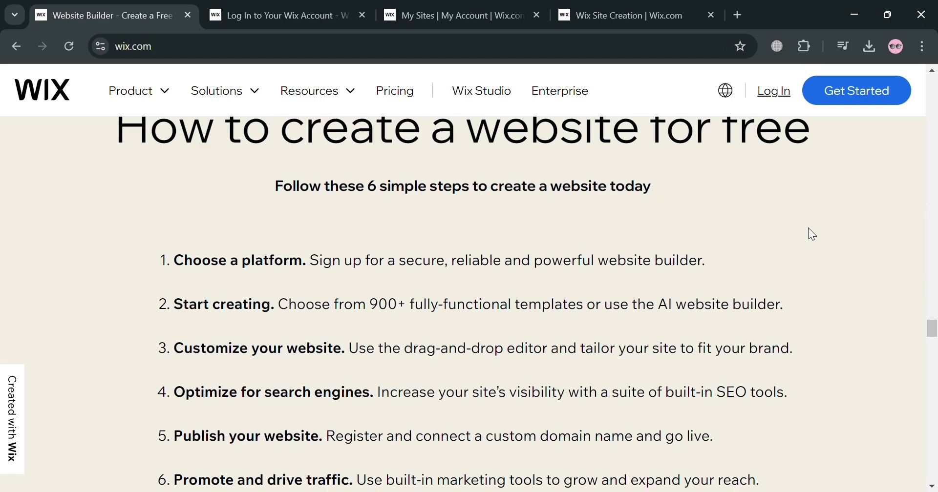
scroll(807, 229, up, 12)
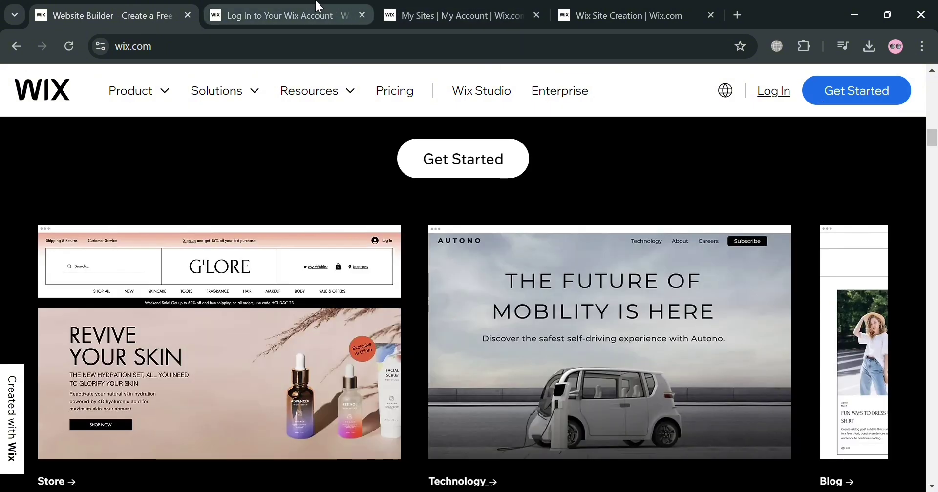
Look over the Wix sign-up page, then go to the Sites dashboard listing My Site 1, Gym U and For A Cause.
click(316, 6)
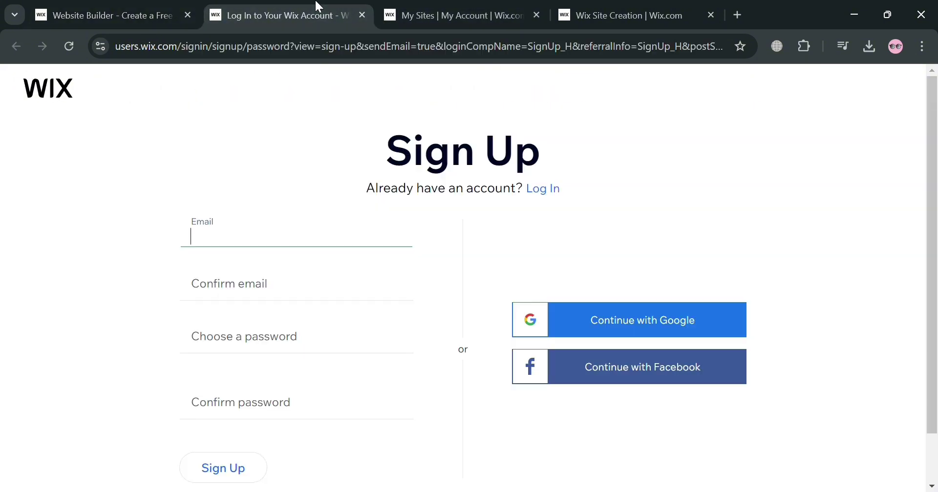
click(584, 244)
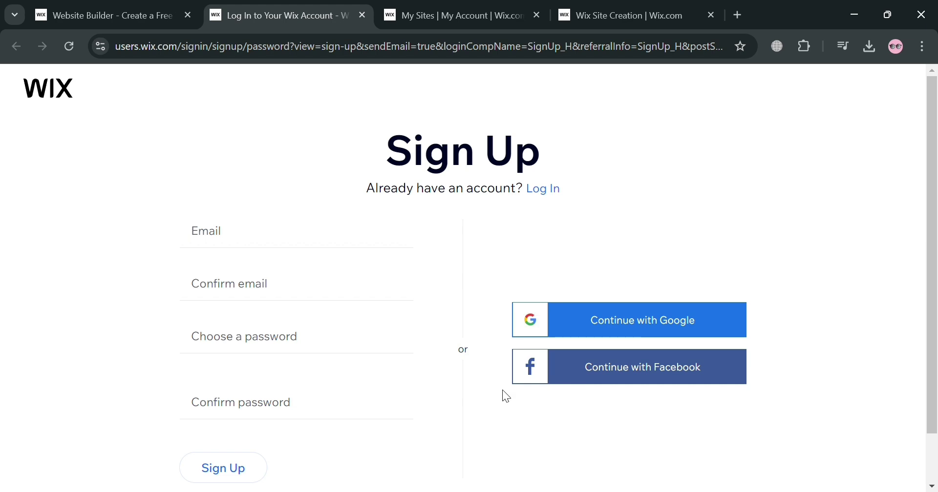
scroll(430, 398, down, 1)
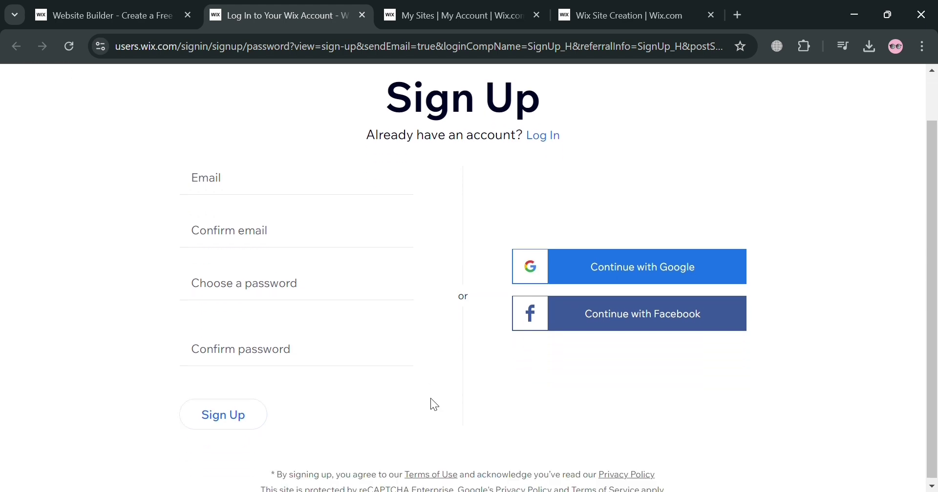
scroll(421, 388, up, 1)
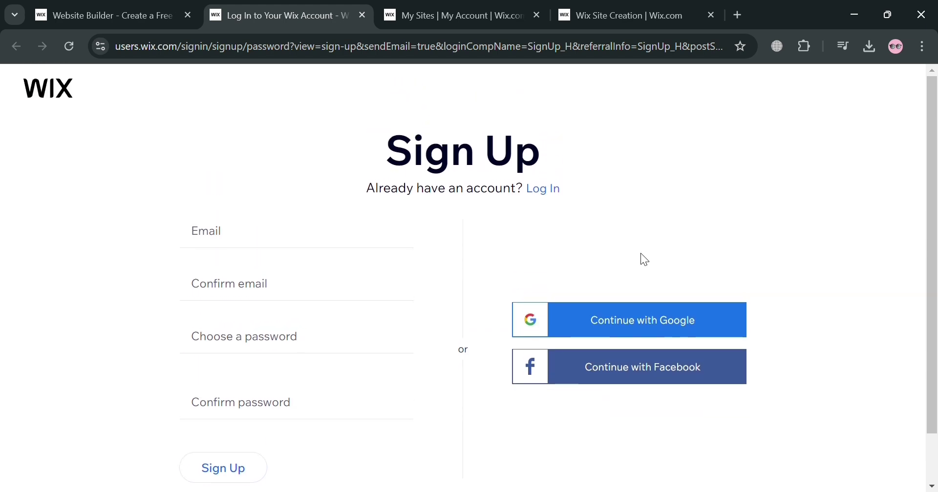
click(464, 15)
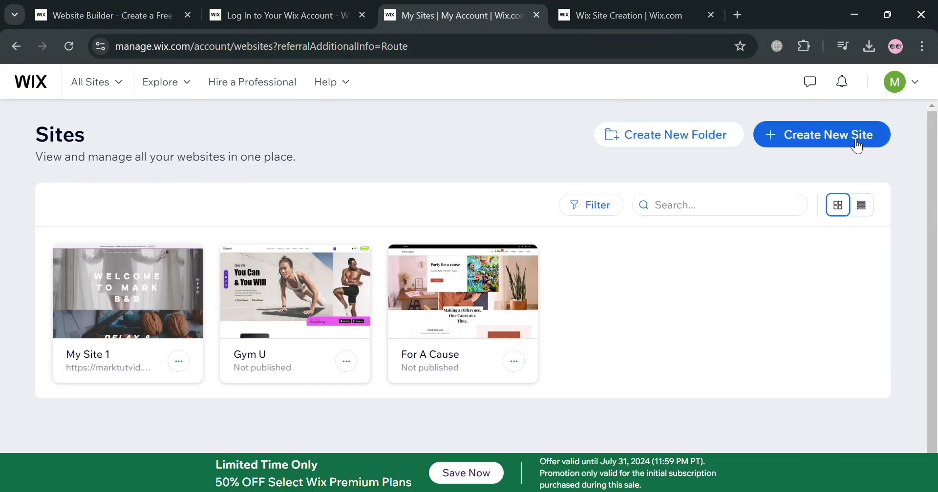
Start a new site manually, replacing BnB with 'Landing Page' as the website type.
click(812, 135)
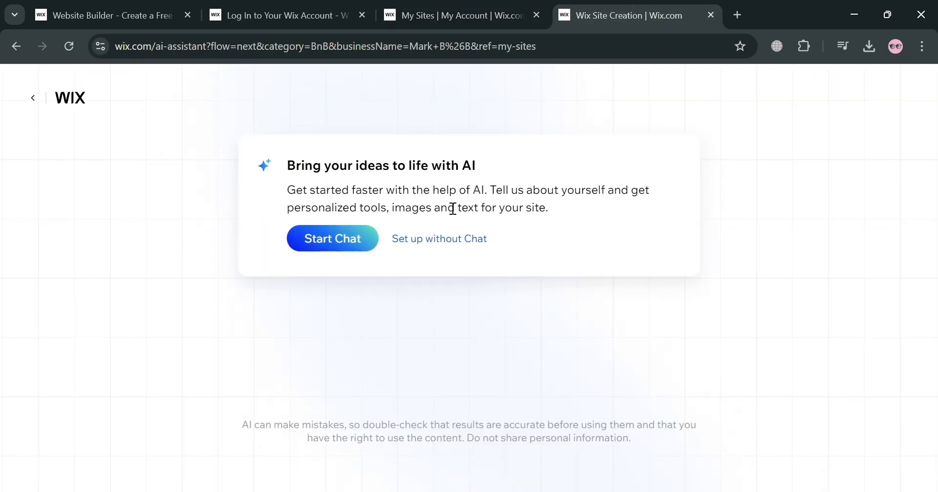
click(455, 245)
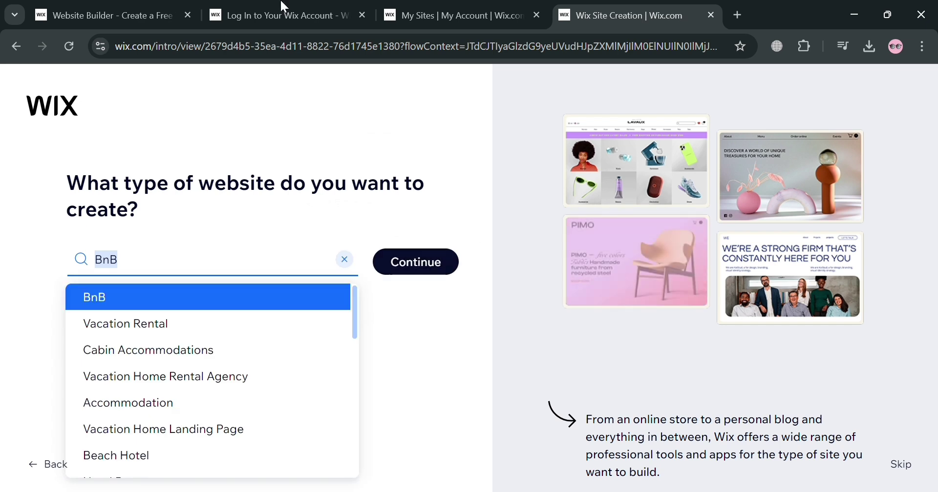
click(345, 259)
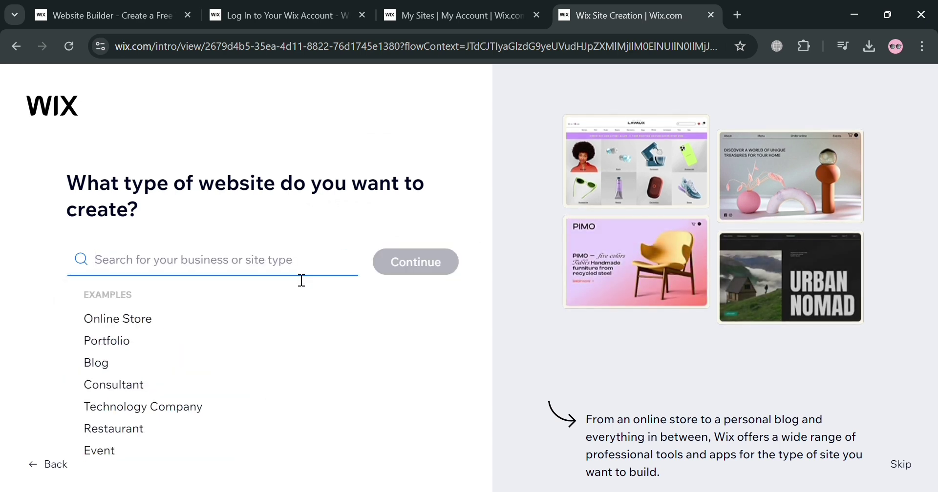
text(Landing P)
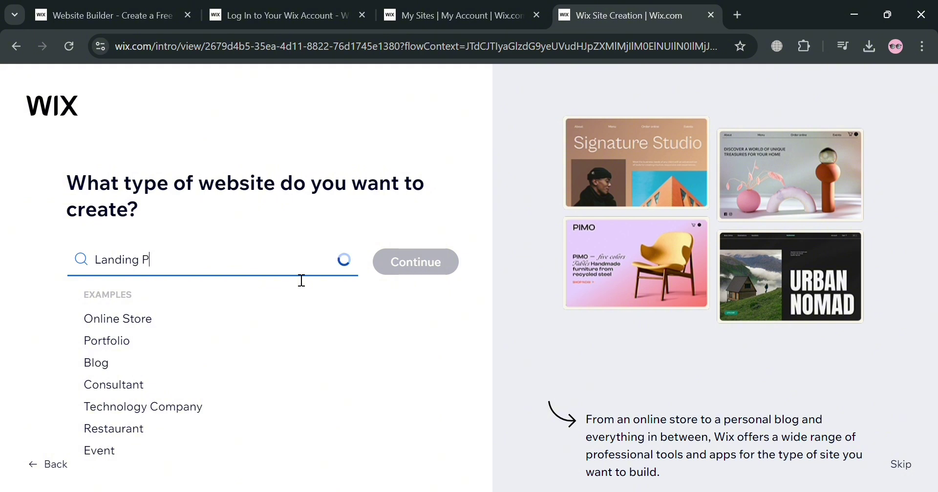
text(age)
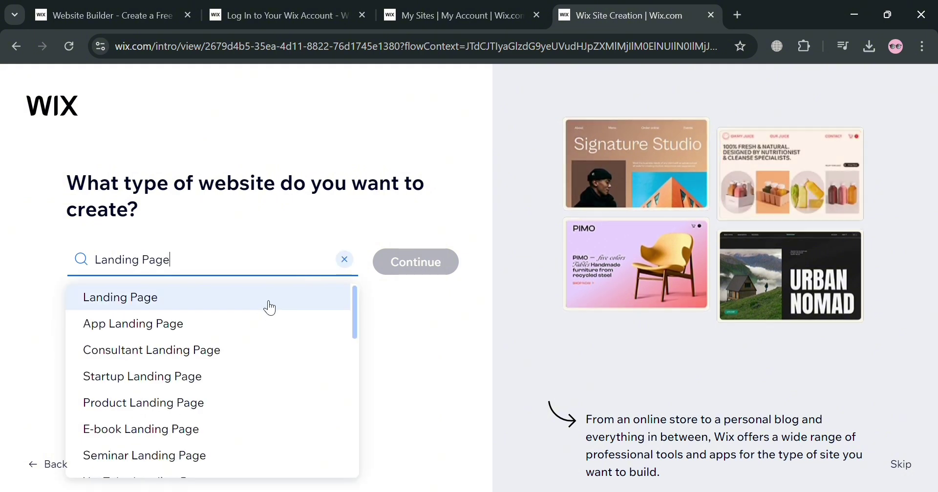
click(270, 305)
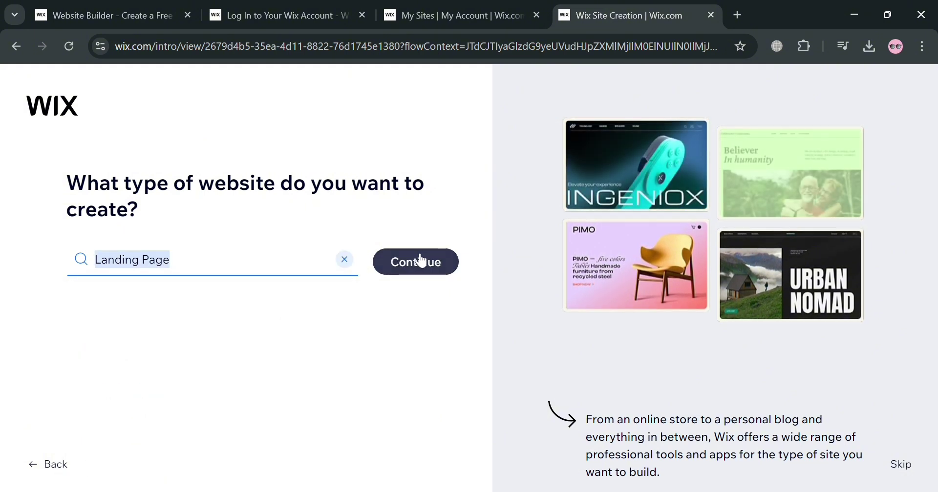
click(426, 273)
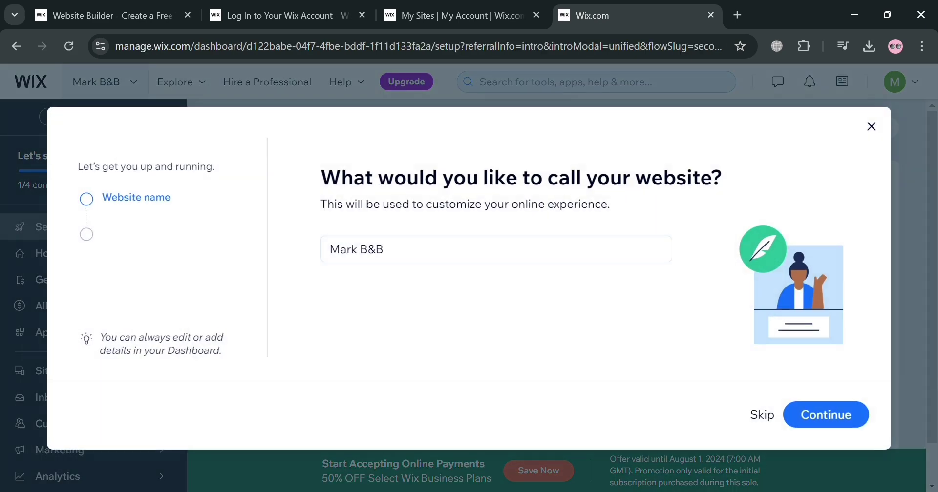
Name the new website 'Waitlist Landing Page'.
click(440, 262)
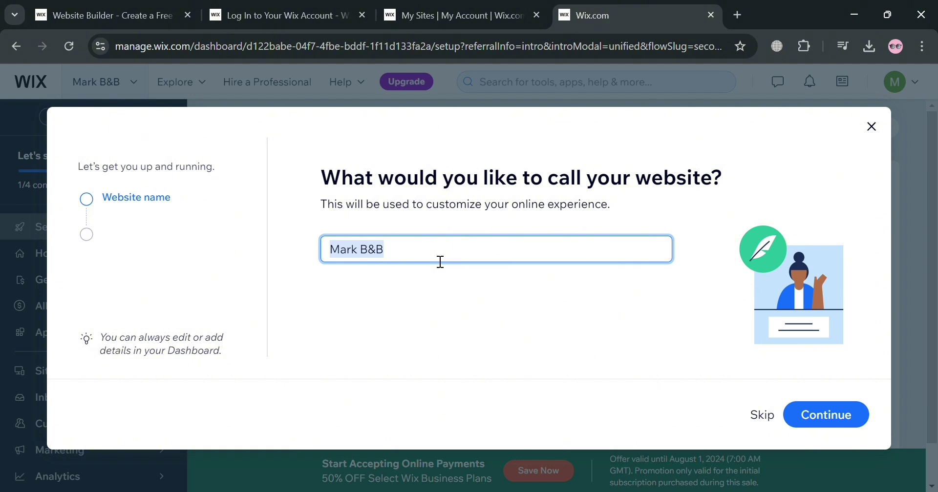
text(Land)
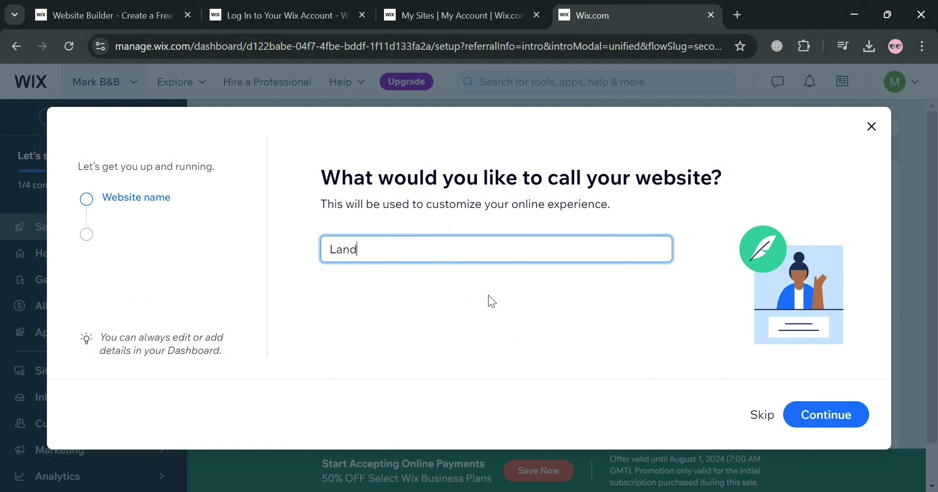
key(ctrl+a)
text(Waitlist)
text(Landing Page)
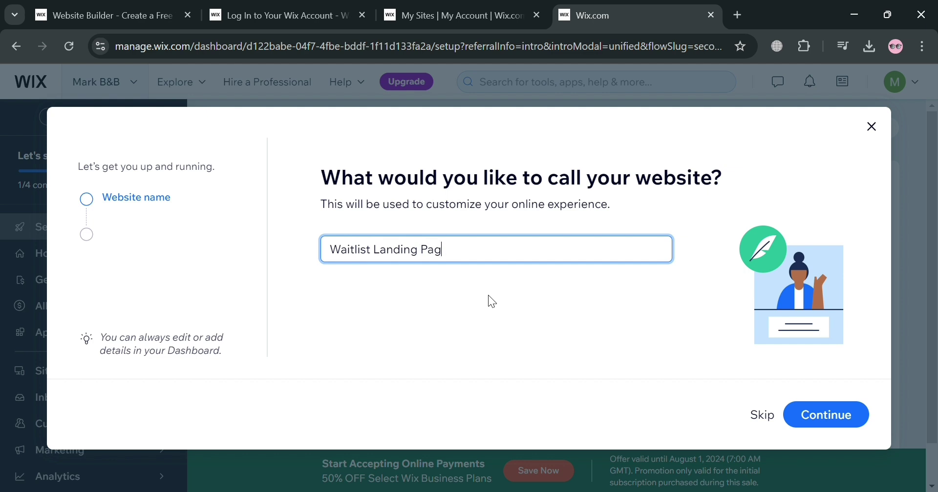
drag(449, 249, 378, 276)
click(845, 417)
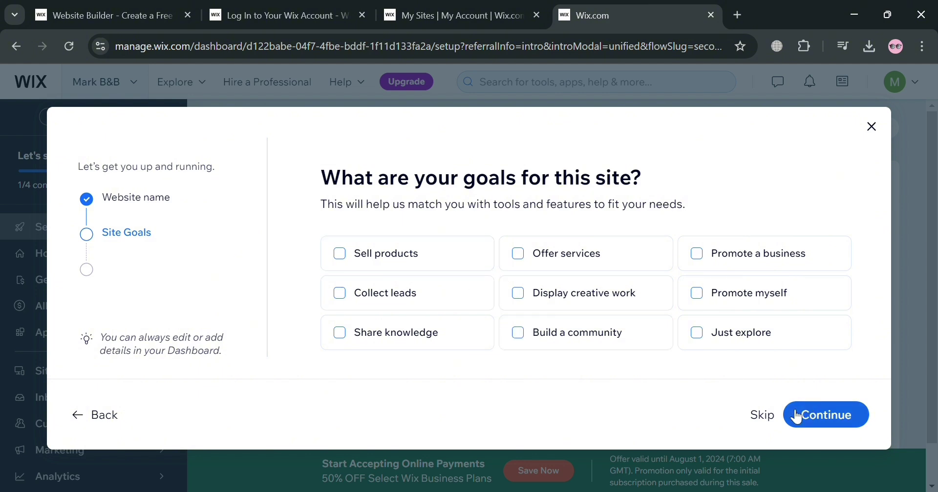
Skip the goals and business apps screens to finish setup and reach the site dashboard.
click(762, 415)
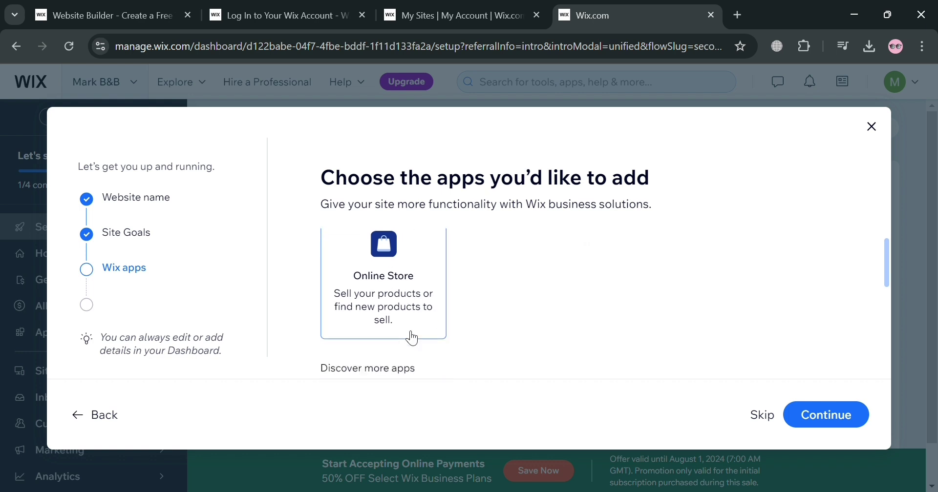
scroll(410, 335, down, 5)
scroll(503, 298, up, 2)
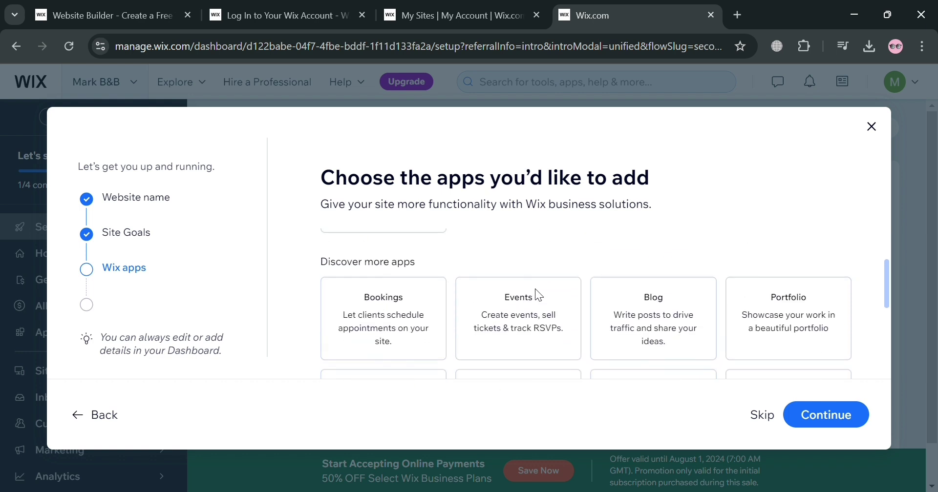
scroll(629, 322, down, 5)
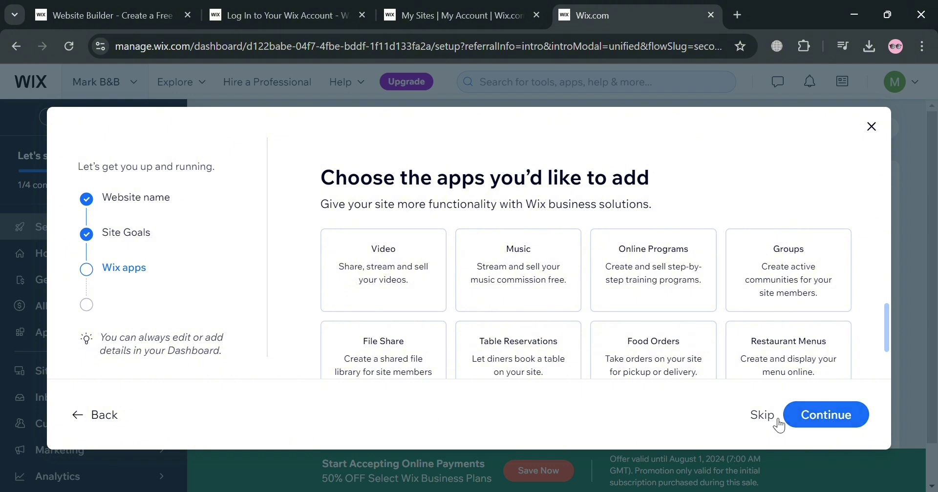
click(763, 416)
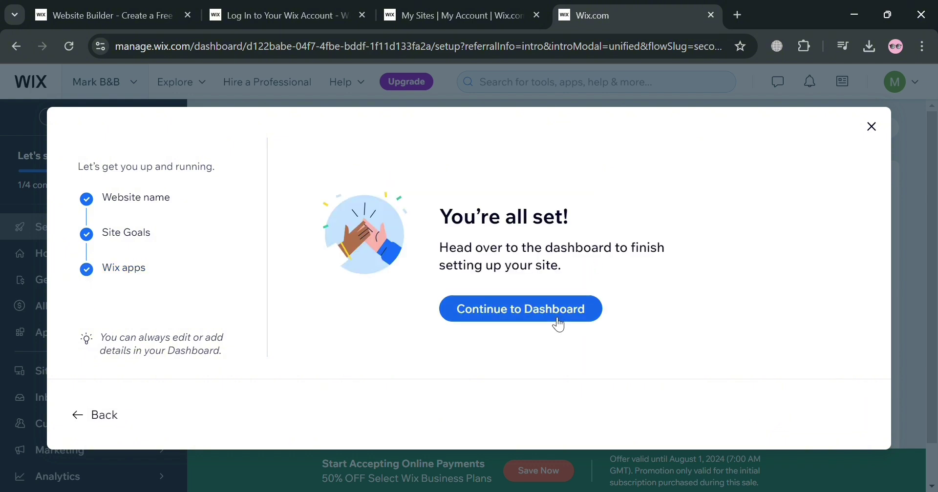
click(556, 315)
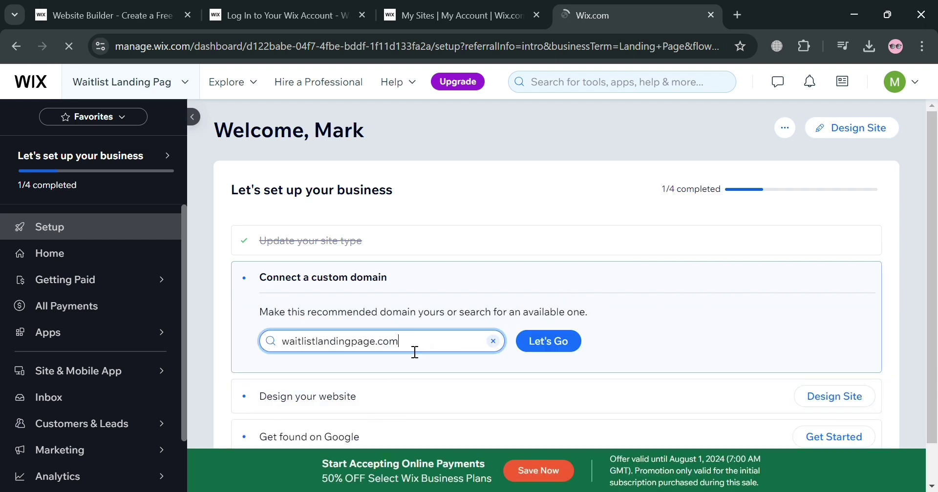
Choose Design Site for 'Design your website' on the dashboard.
scroll(514, 287, down, 1)
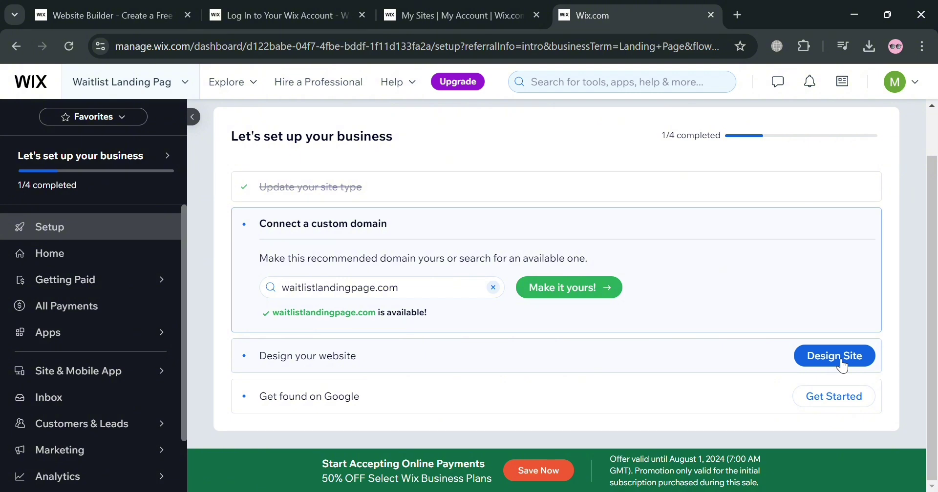
click(841, 365)
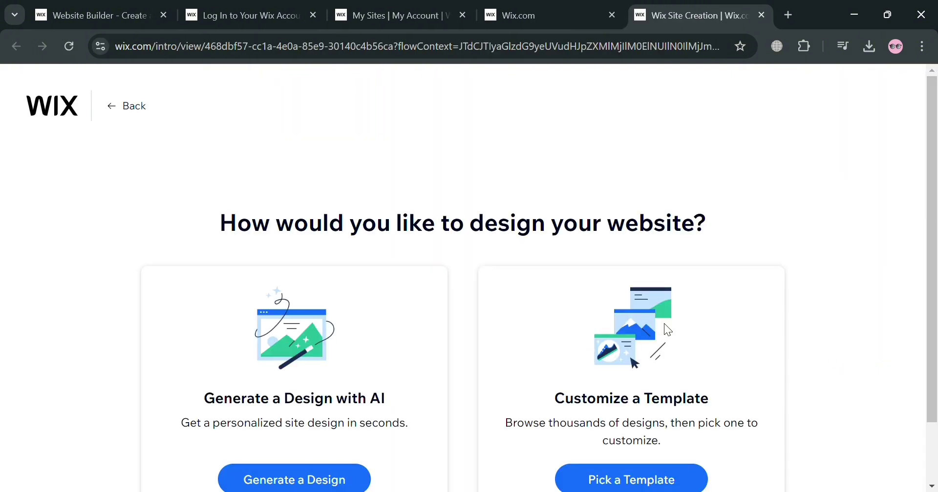
Choose to start from a template and filter the gallery to Coming Soon templates.
scroll(409, 254, down, 2)
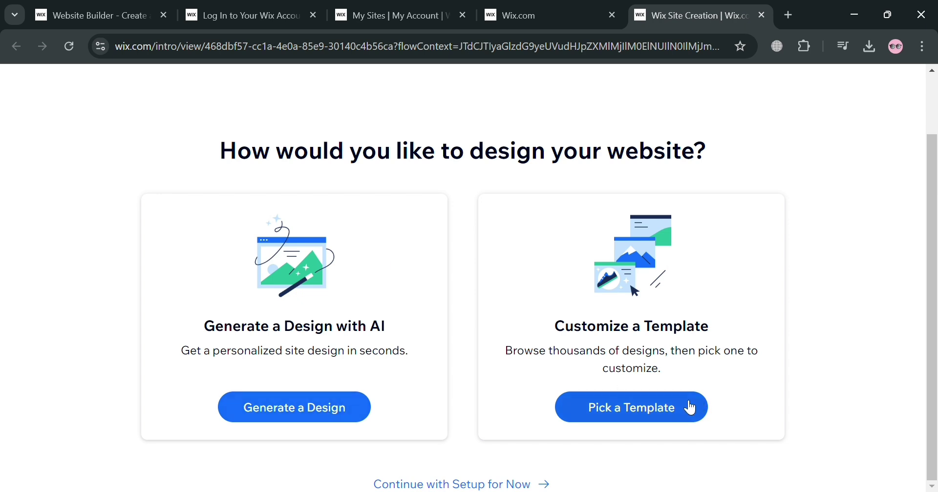
click(655, 413)
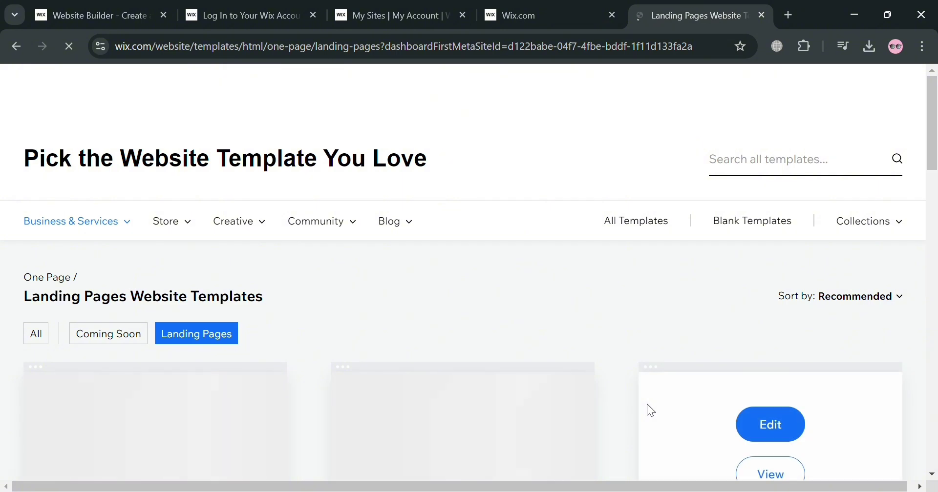
scroll(230, 381, down, 3)
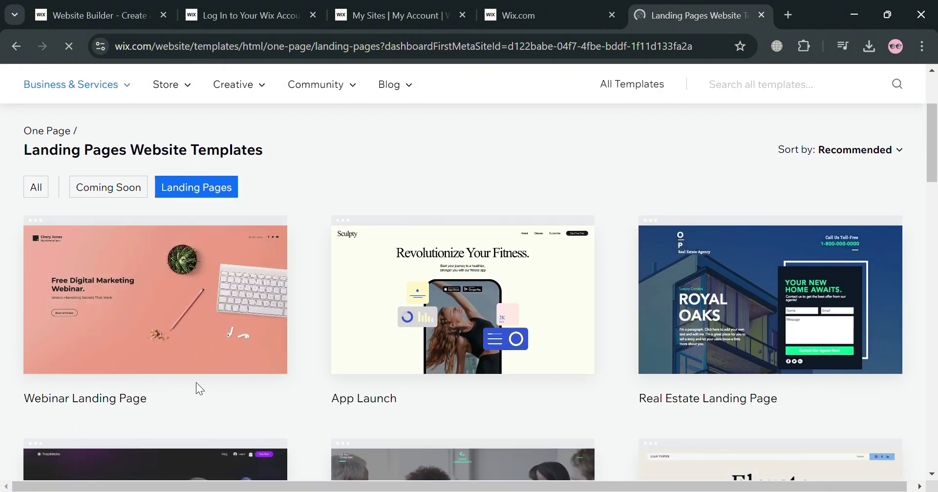
scroll(682, 293, up, 1)
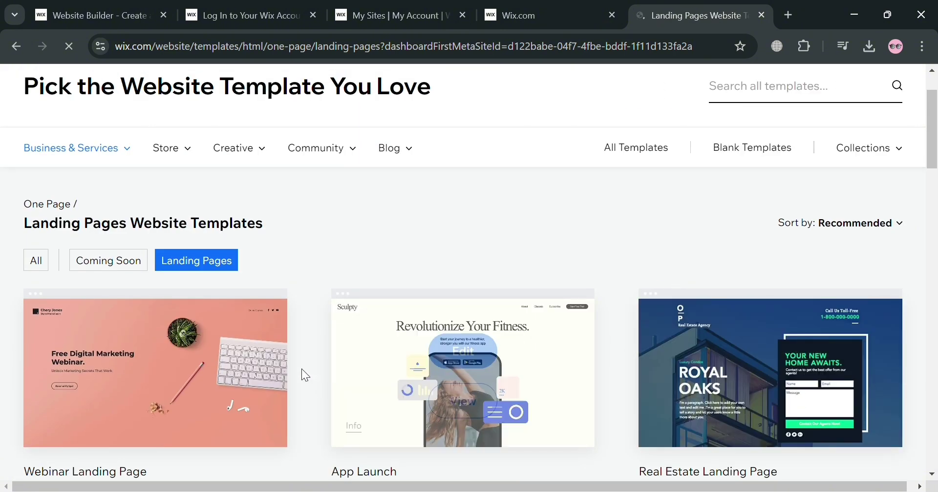
scroll(540, 314, down, 5)
scroll(561, 335, up, 7)
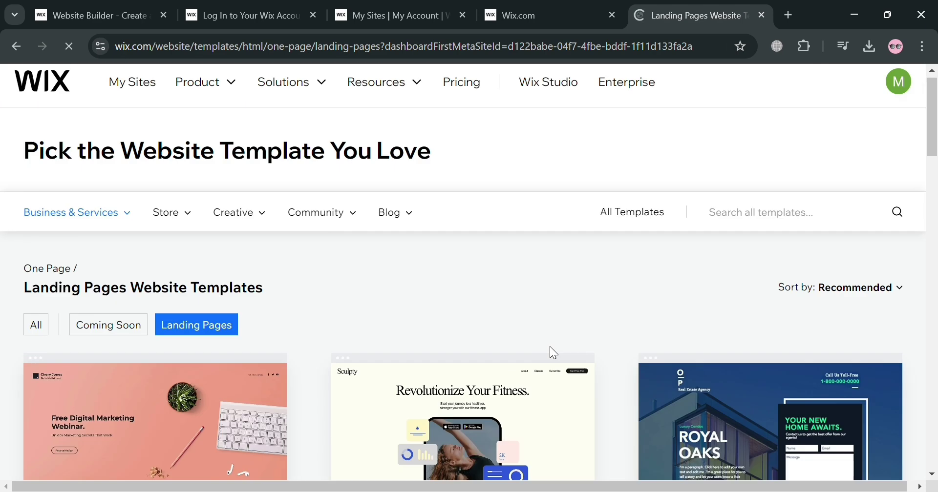
mouse_move(130, 226)
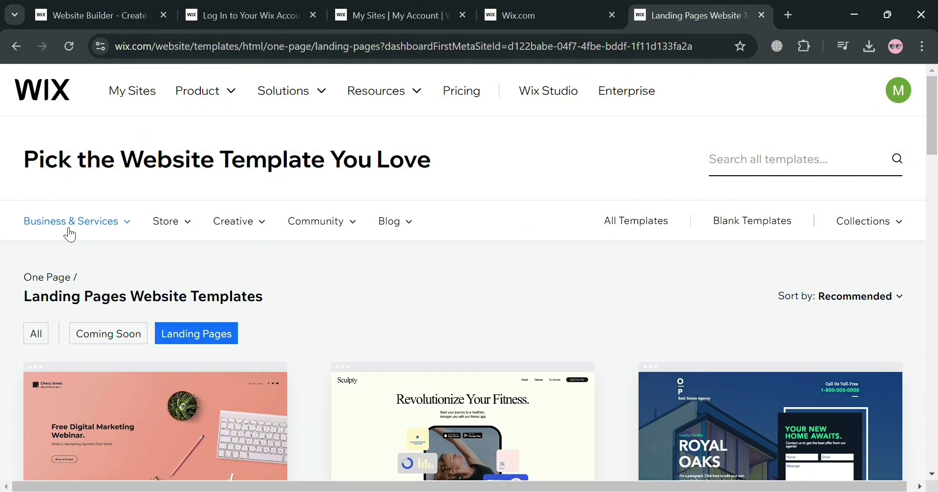
mouse_move(69, 233)
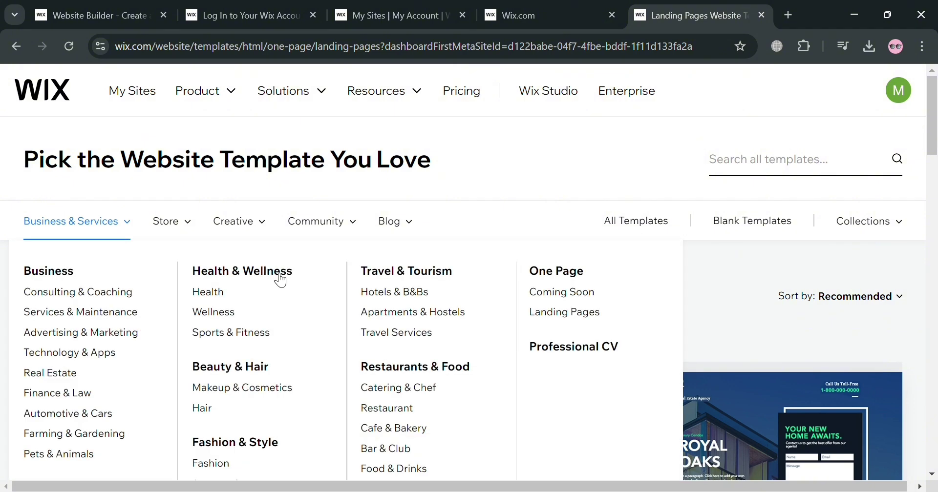
click(572, 302)
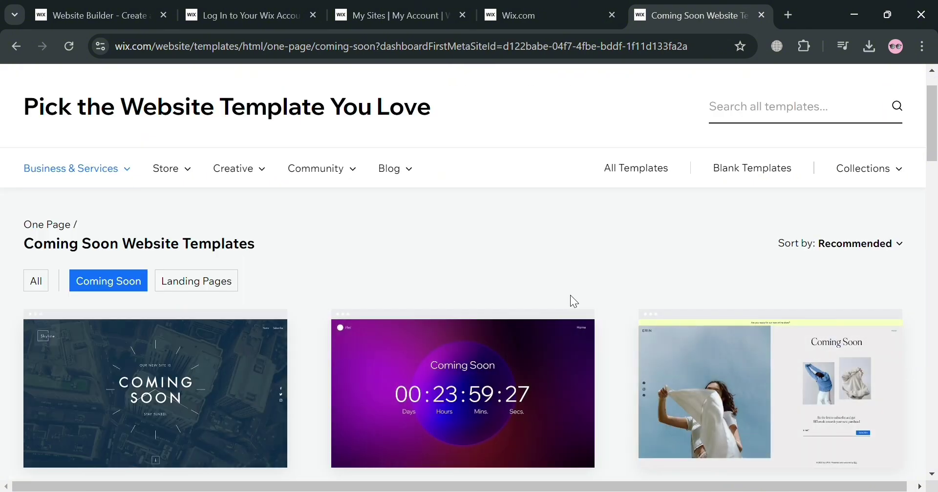
Edit the middle Coming Soon Landing Page template in the second row.
scroll(562, 264, down, 3)
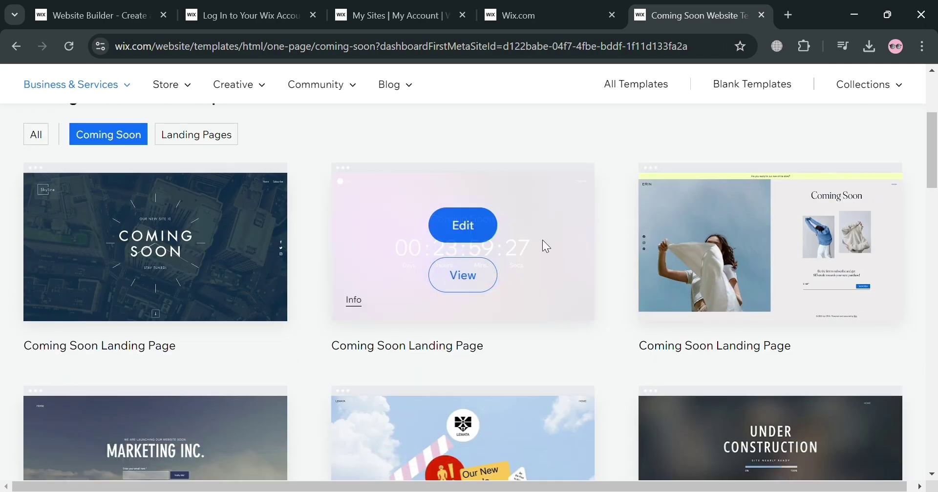
scroll(683, 307, down, 3)
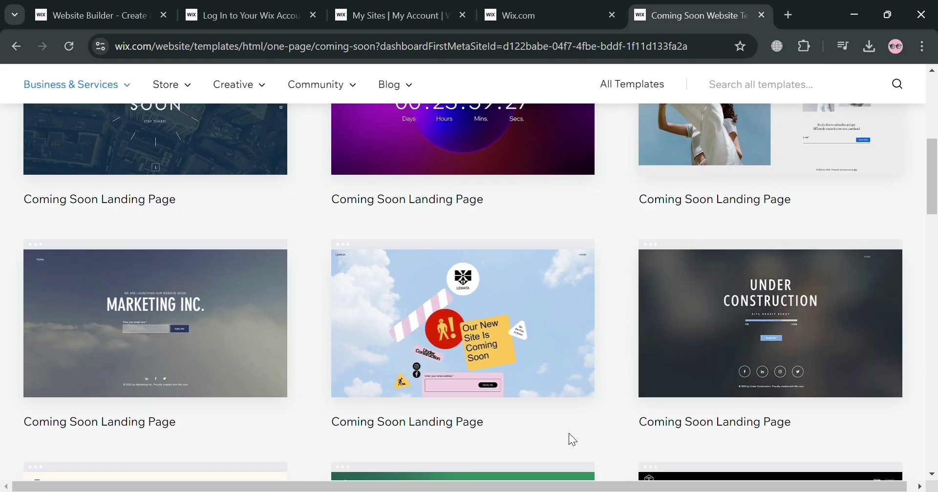
scroll(605, 372, down, 5)
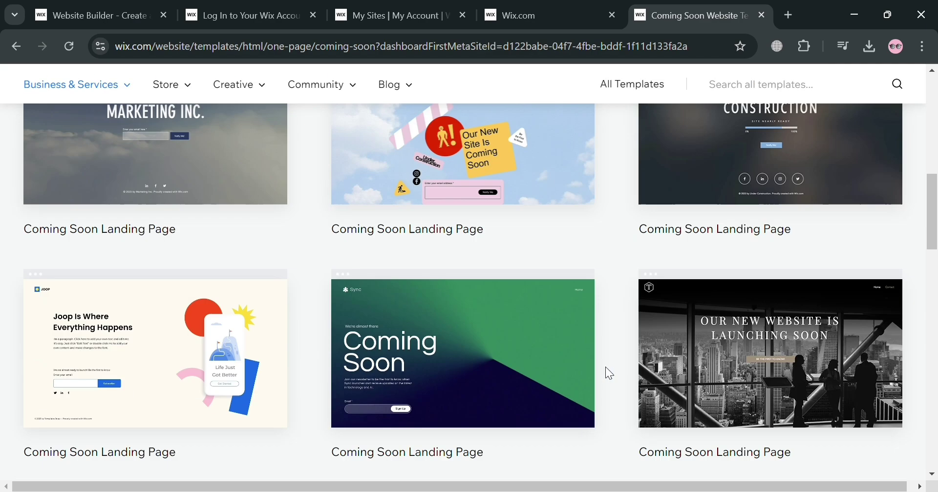
scroll(563, 387, up, 4)
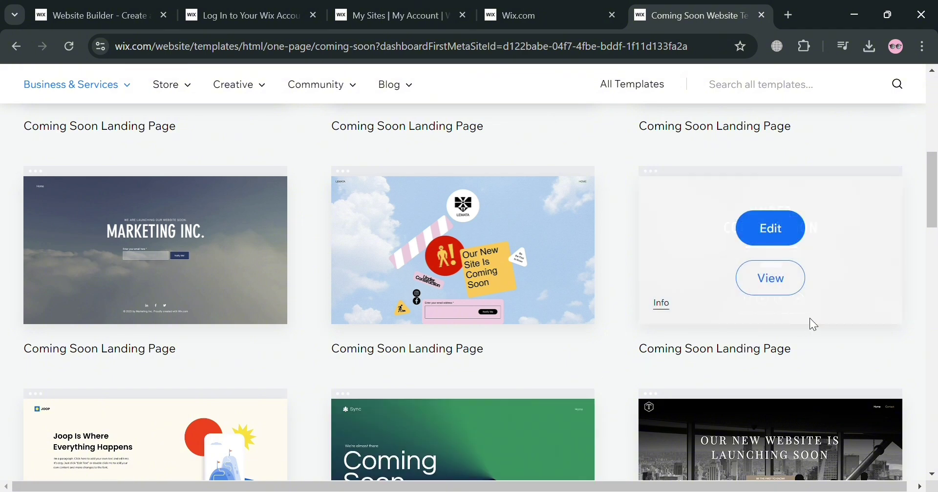
scroll(811, 325, up, 6)
scroll(565, 382, down, 3)
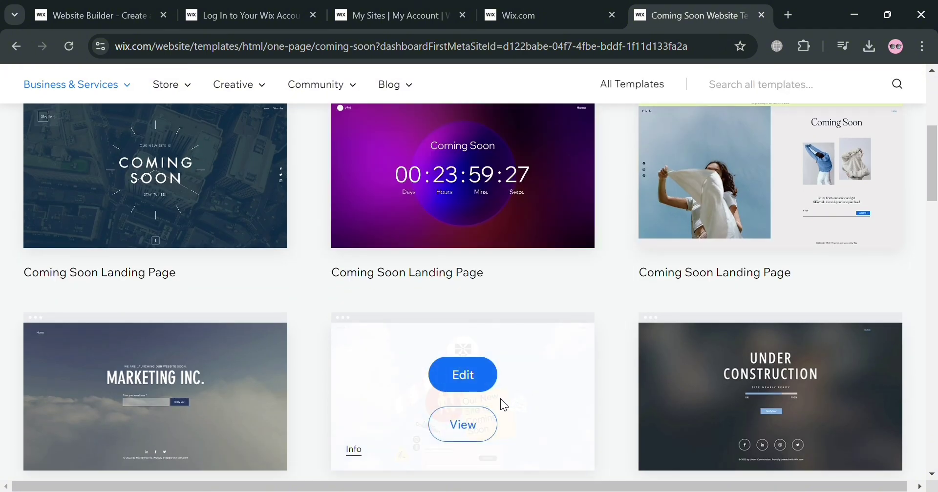
scroll(597, 376, down, 2)
mouse_move(503, 332)
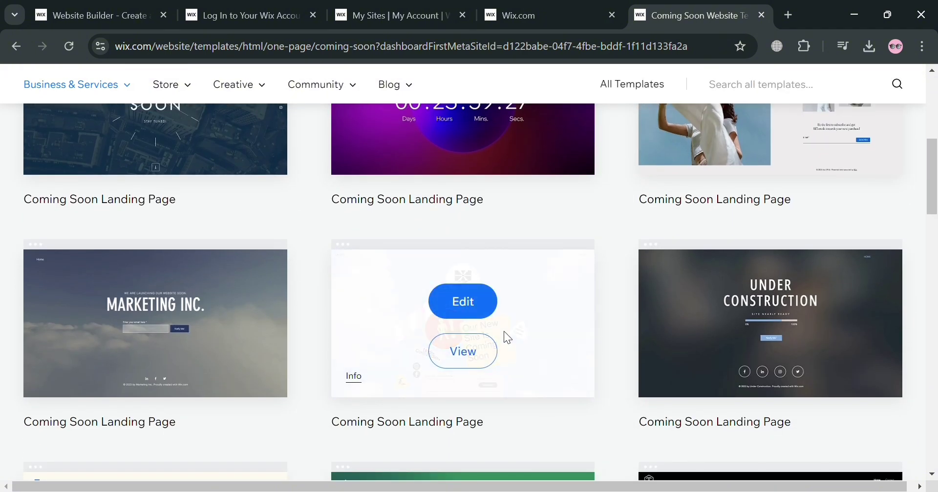
click(482, 305)
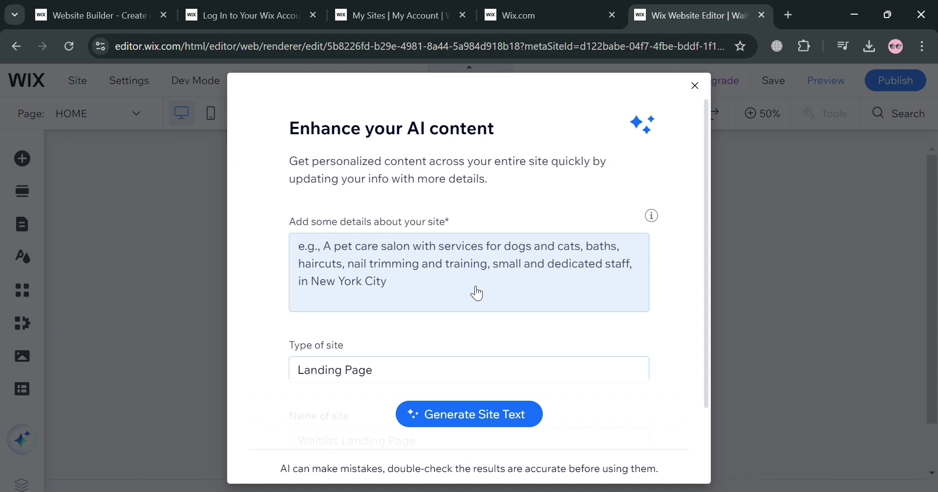
Review the Enhance your AI content dialog's fields, then close it.
scroll(503, 266, down, 2)
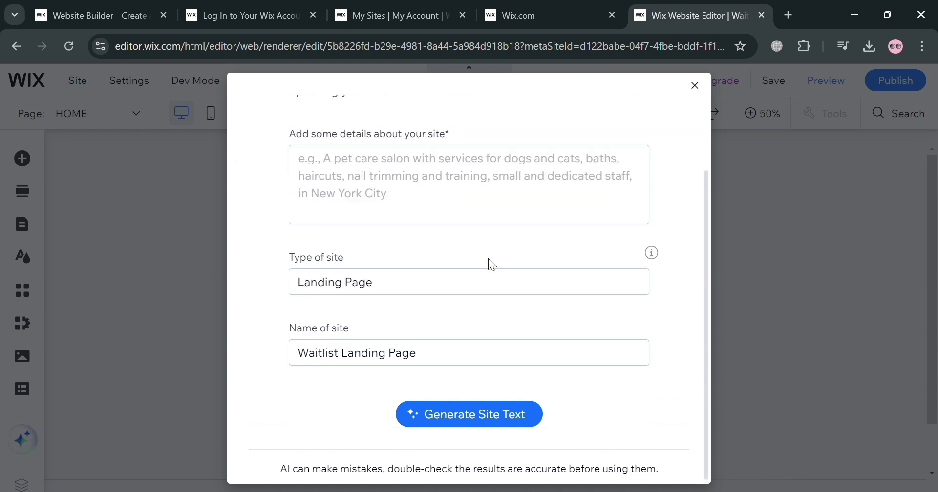
scroll(488, 262, up, 2)
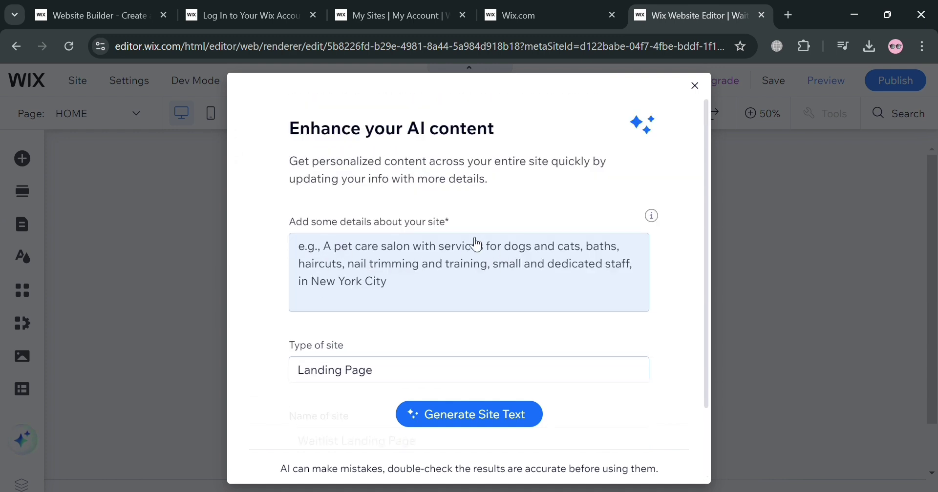
scroll(484, 269, down, 2)
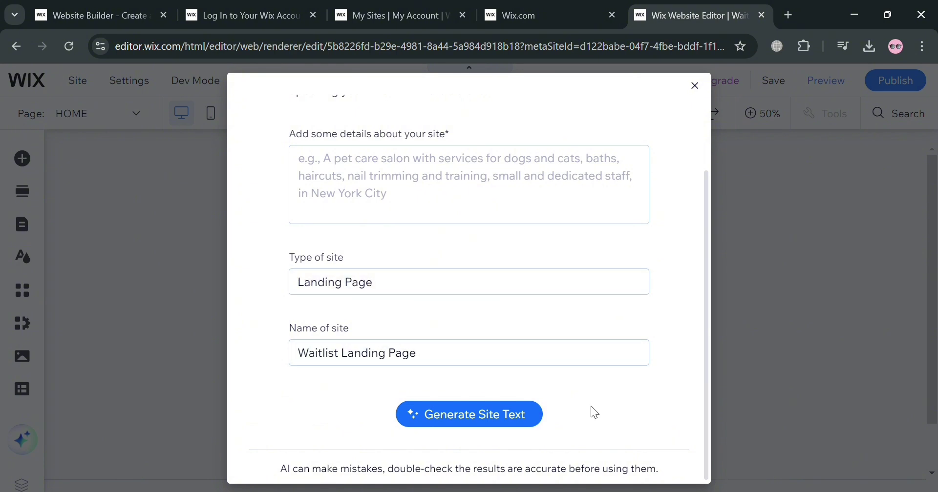
scroll(664, 383, up, 2)
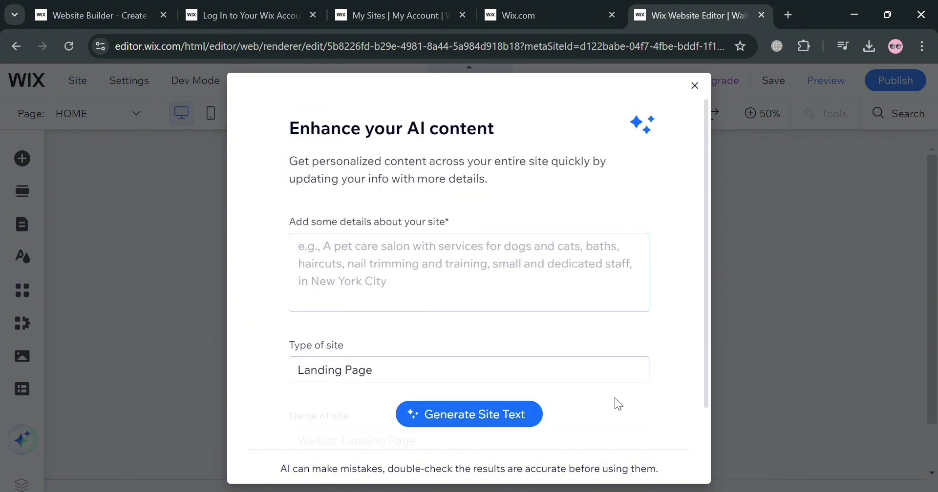
click(699, 96)
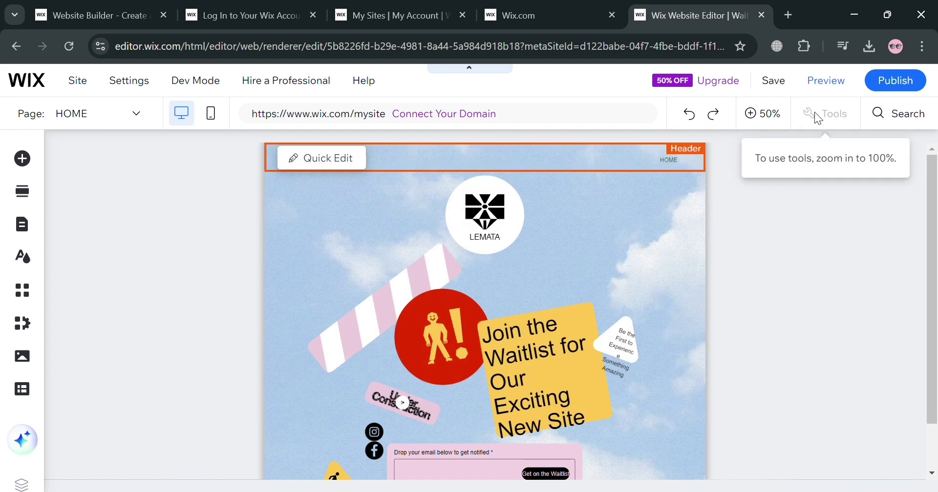
Zoom the editor canvas from 50% to 100%.
click(761, 115)
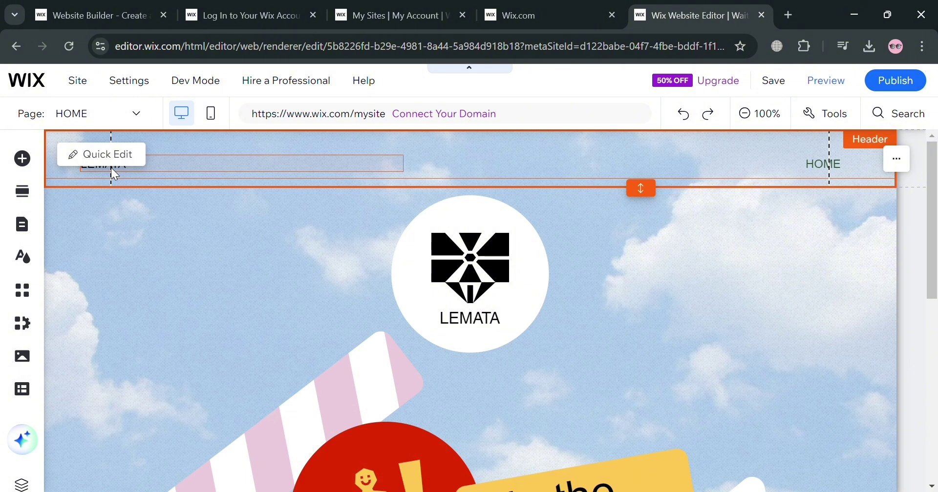
Change the header's LEMATA site name to THE GREAT and make it bold.
click(102, 154)
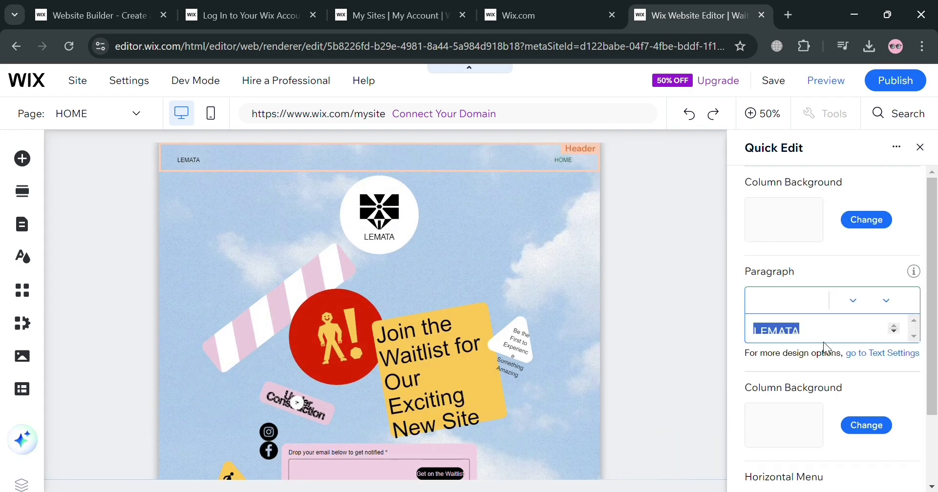
text(Th)
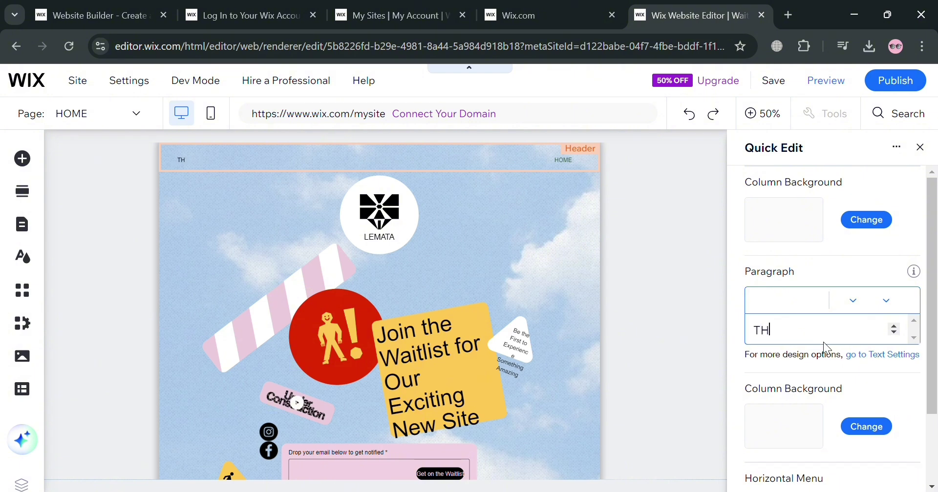
key(BackSpace)
key(BackSpace)
text(H)
key(BackSpace)
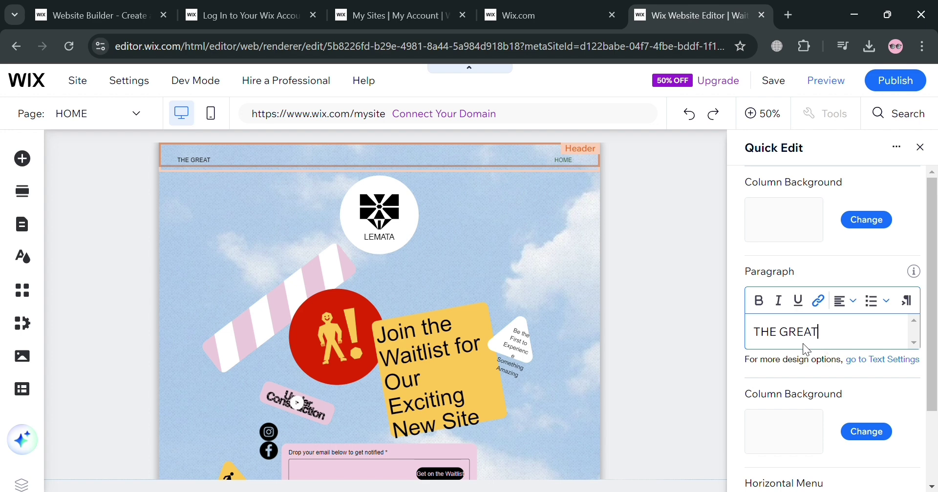
key(shift+Left)
key(shift+Left)
key(shift+Left)
key(shift+Left)
key(shift+Left)
key(shift+Left)
key(shift+Left)
key(shift+Left)
key(shift+Left)
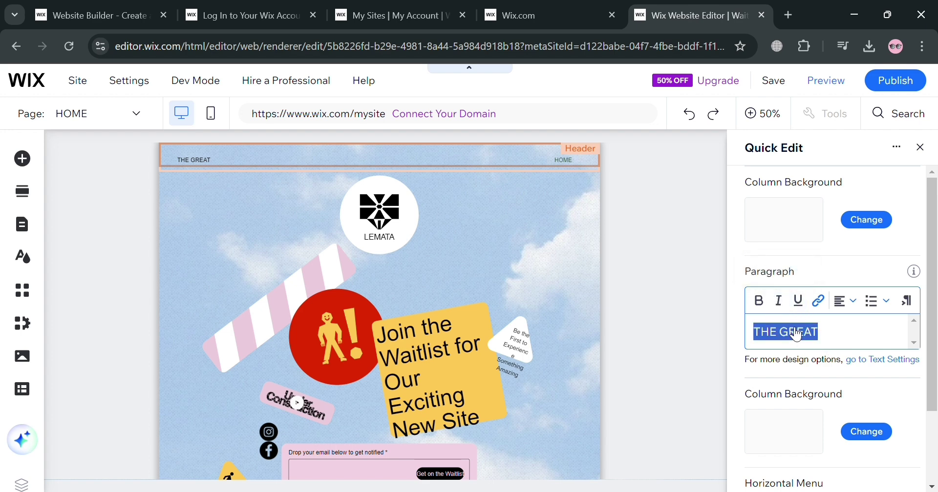
click(769, 306)
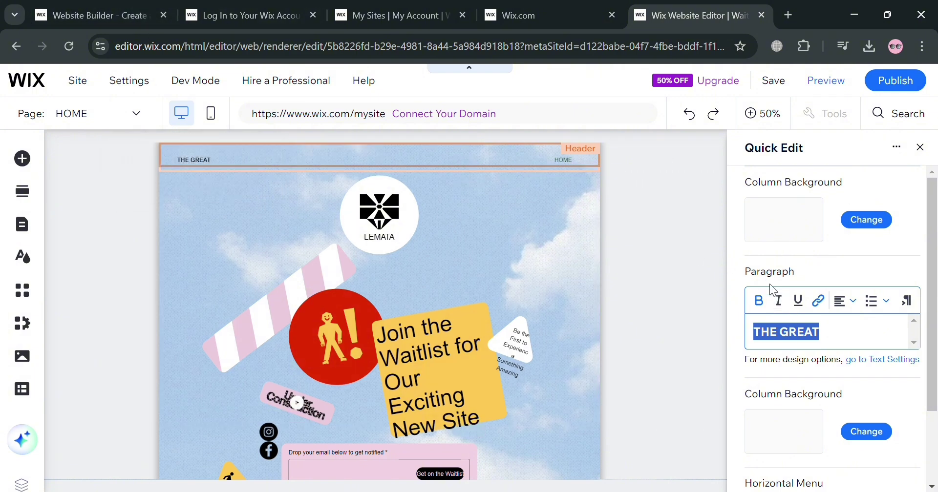
scroll(869, 220, down, 3)
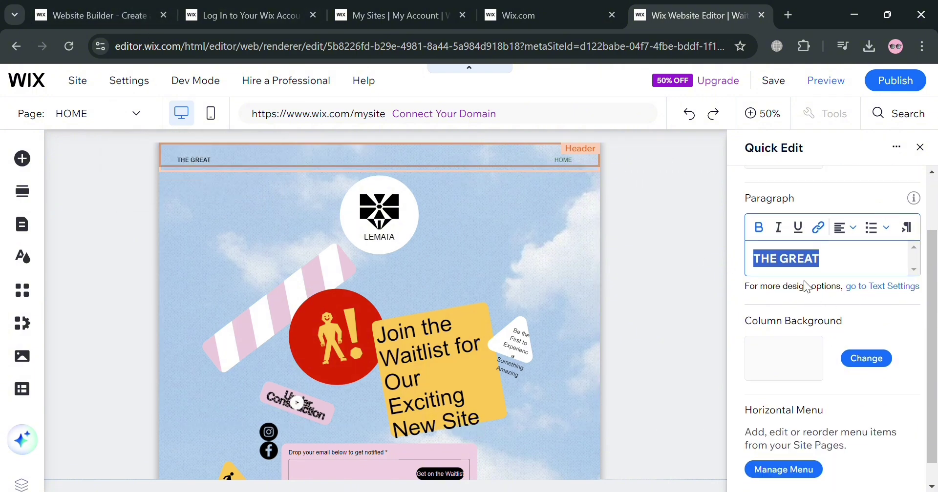
scroll(838, 312, down, 1)
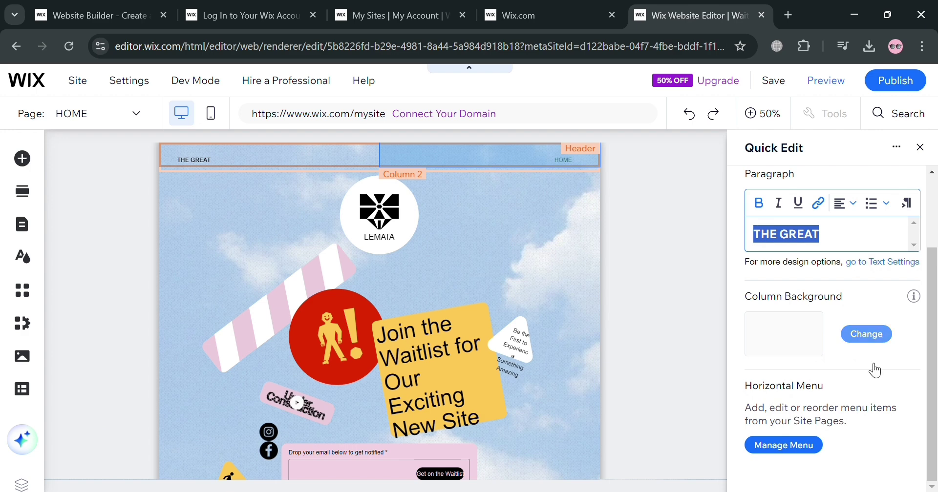
click(713, 331)
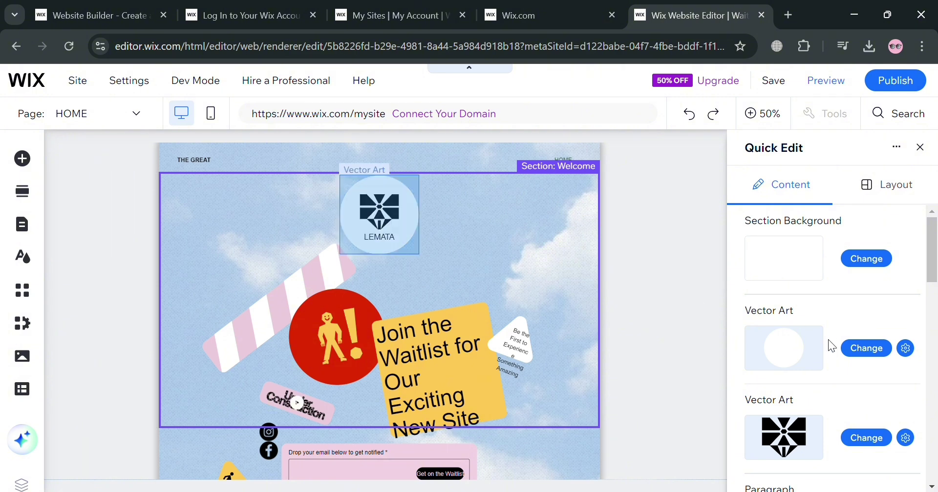
Change the LEMATA caption under the logo to THE GREAT in bold.
scroll(787, 396, down, 3)
scroll(808, 386, down, 3)
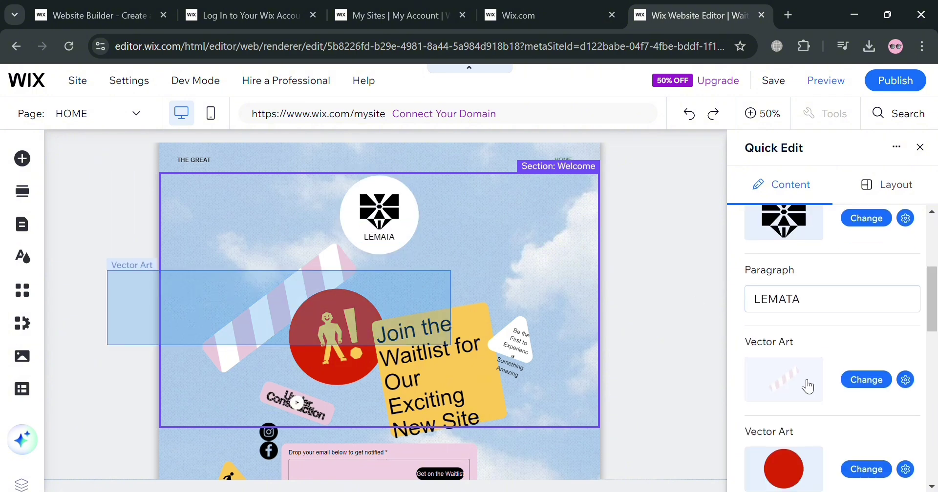
click(821, 306)
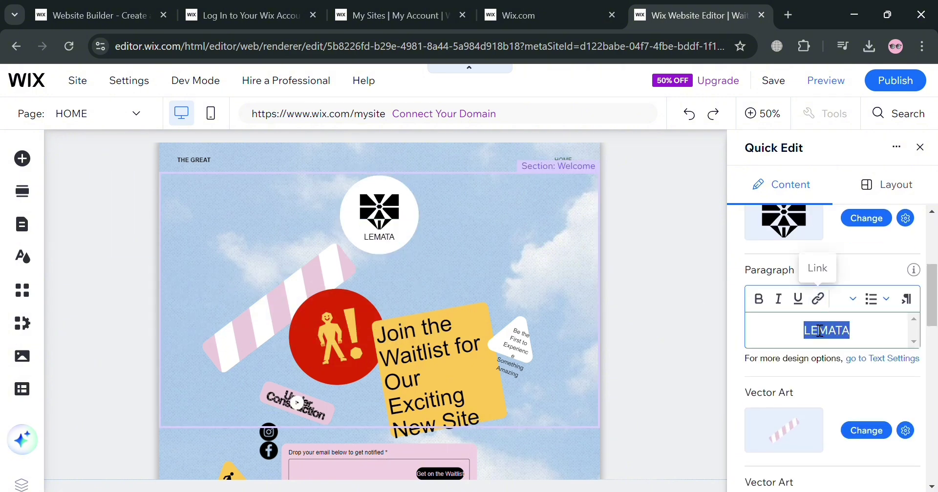
text(THE GREAT)
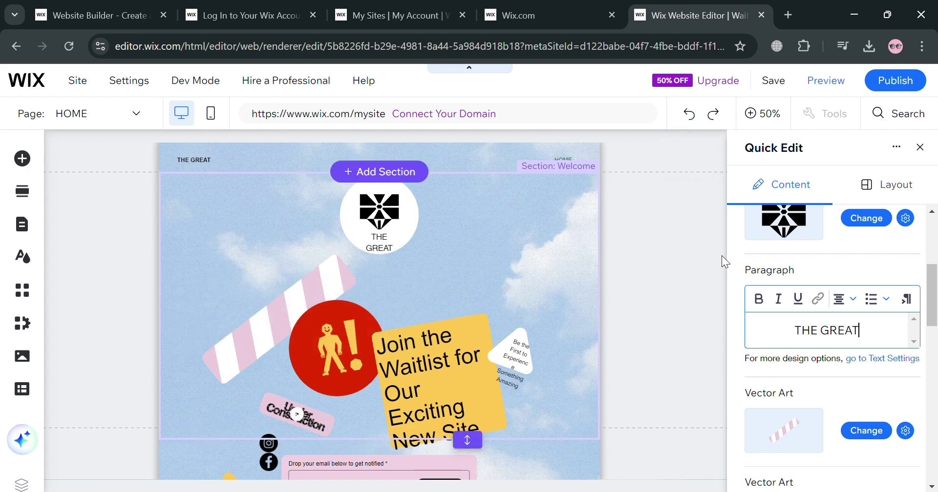
click(759, 298)
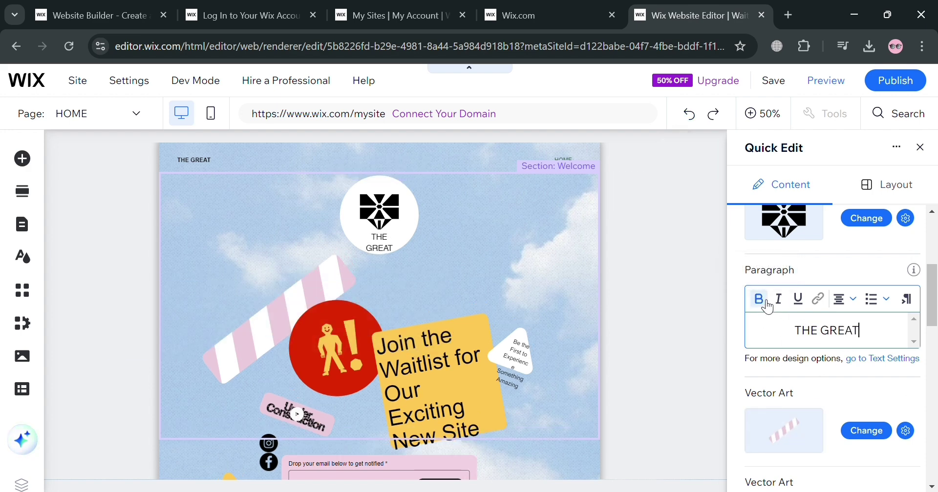
triple_click(845, 342)
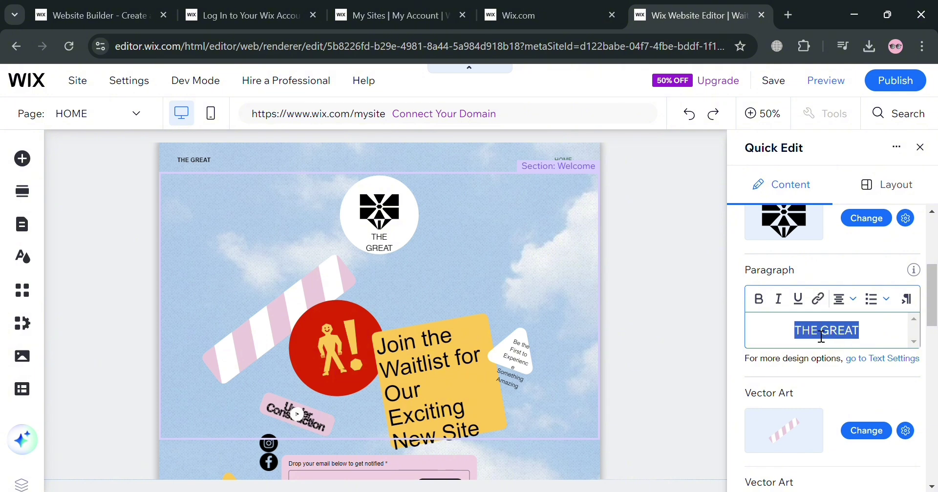
click(765, 305)
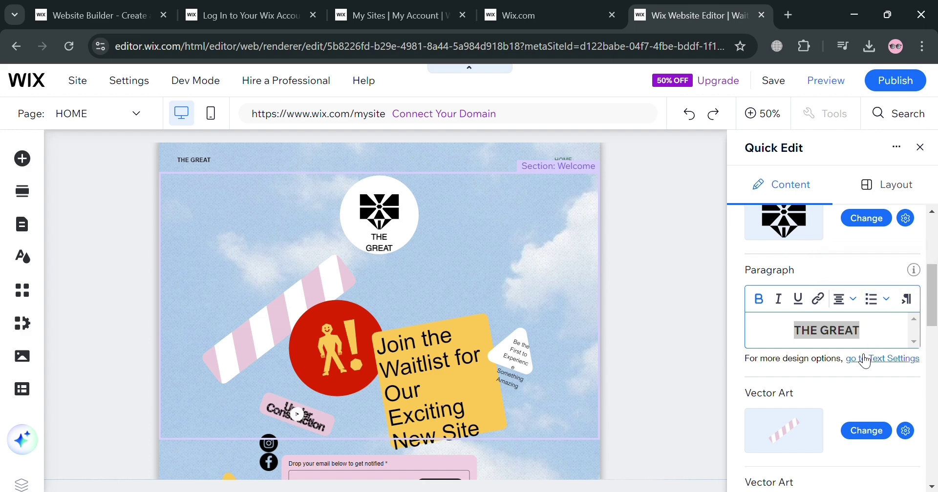
Check the Welcome section's Layout options, which show none available.
scroll(795, 376, down, 9)
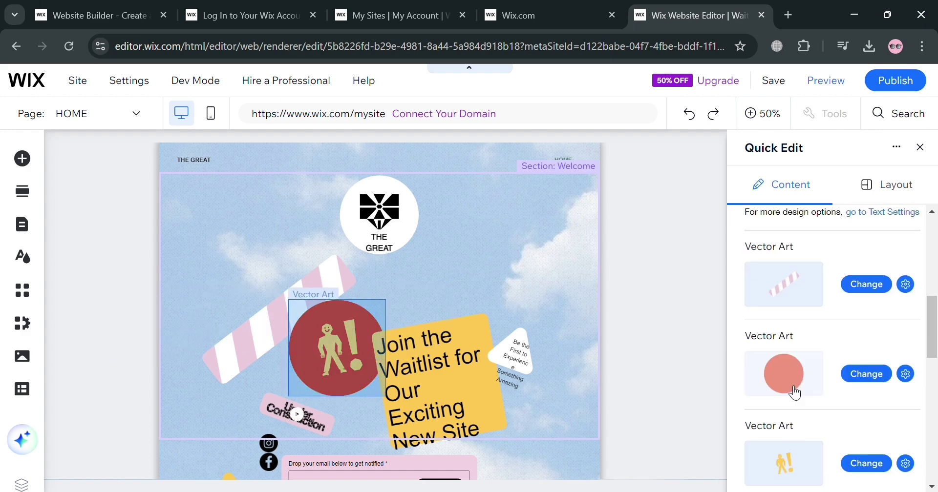
scroll(795, 386, down, 1)
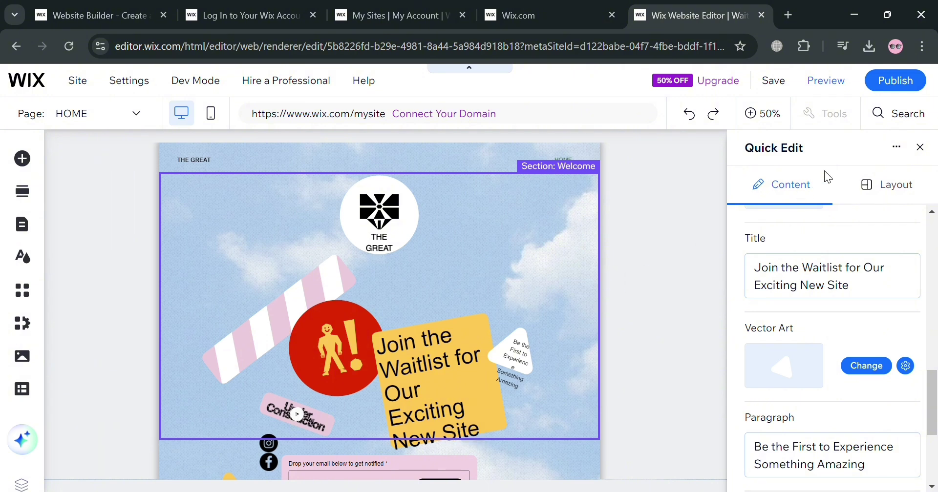
click(885, 193)
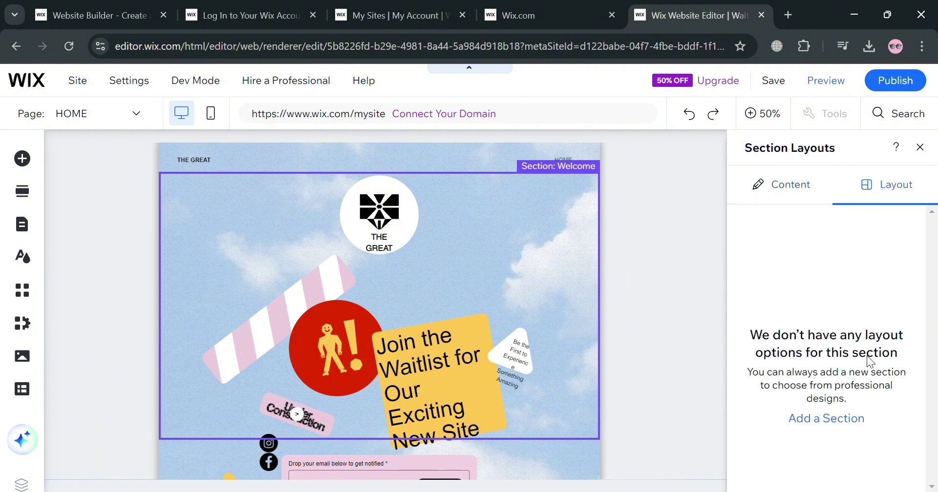
click(920, 147)
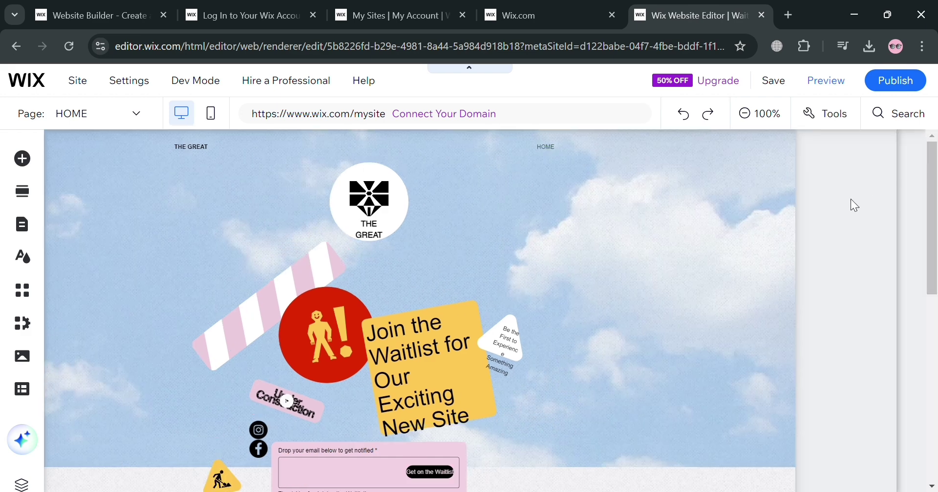
scroll(742, 298, down, 5)
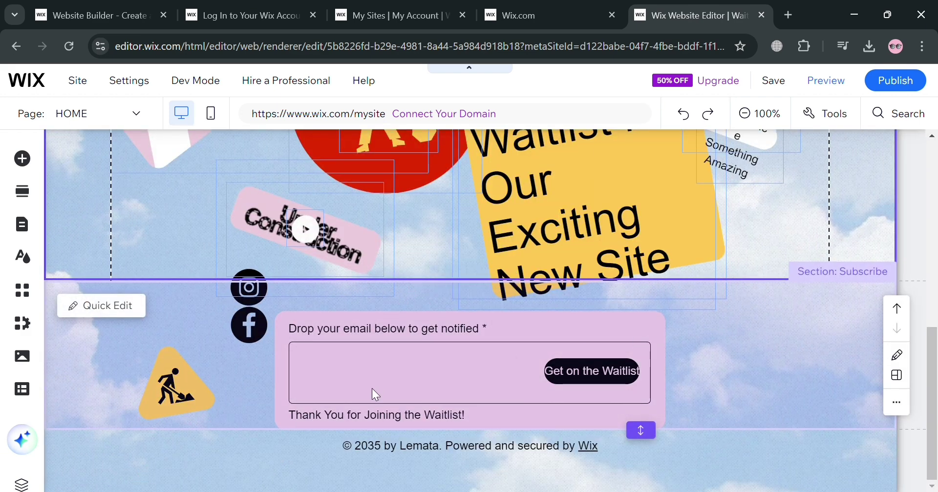
click(746, 116)
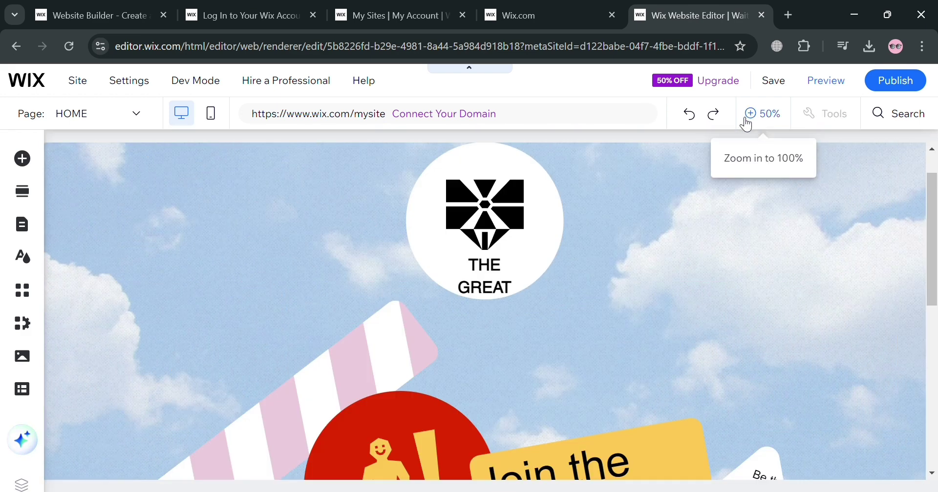
scroll(564, 320, down, 2)
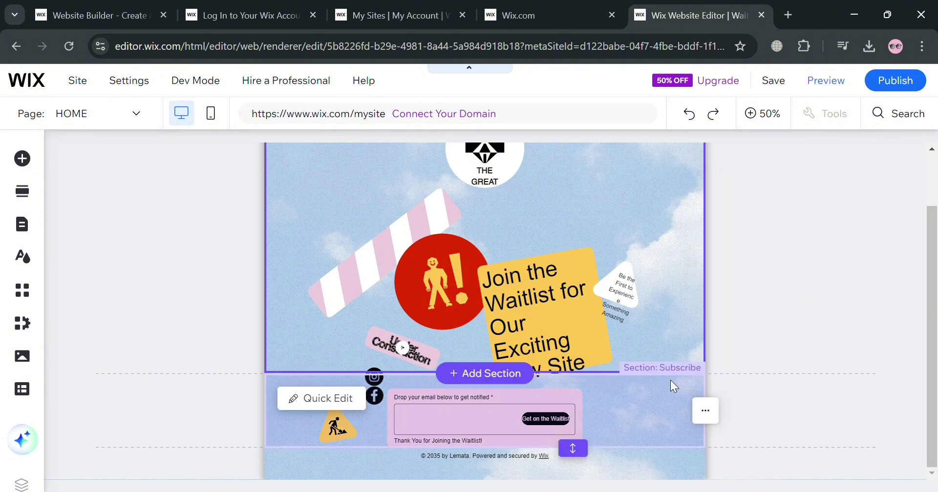
scroll(538, 351, up, 2)
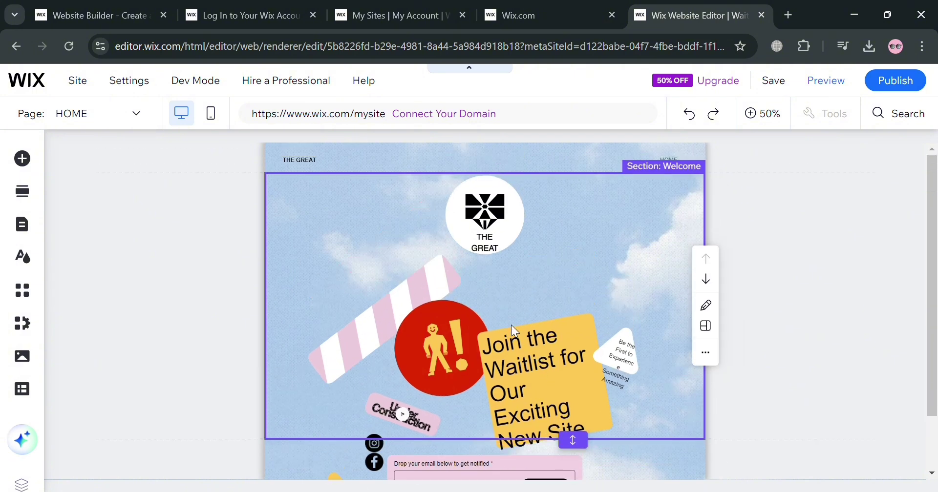
scroll(611, 360, down, 2)
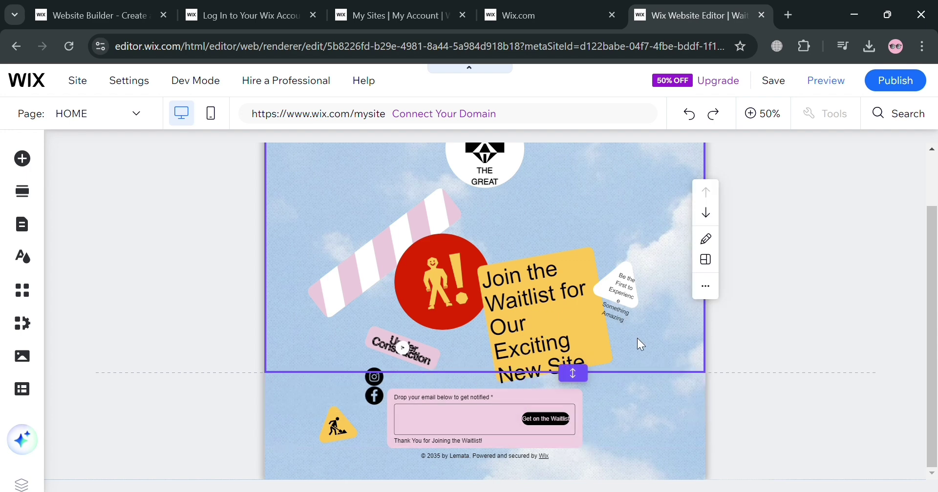
scroll(537, 293, up, 2)
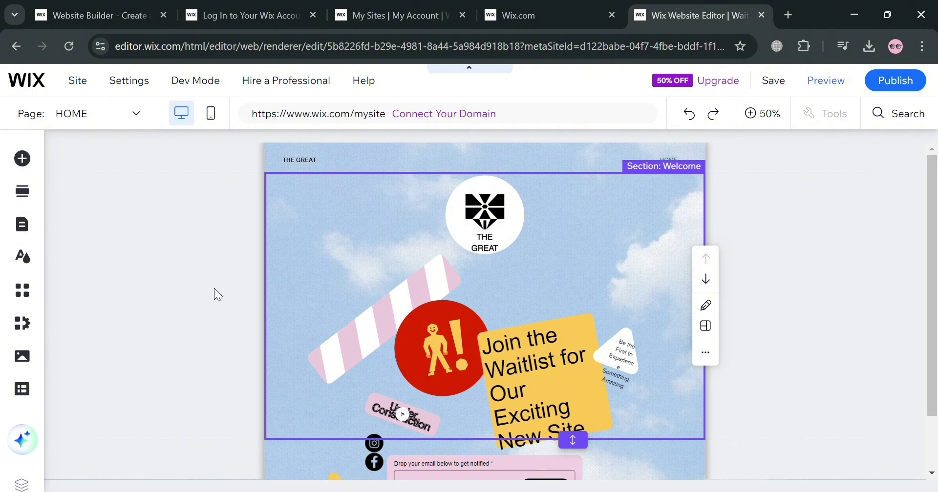
Browse the Button options in the Add Elements panel.
click(35, 169)
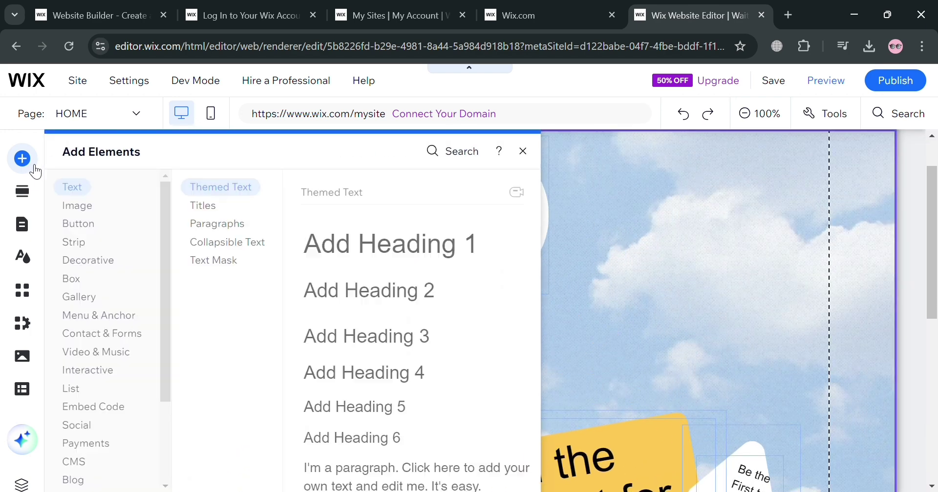
click(76, 222)
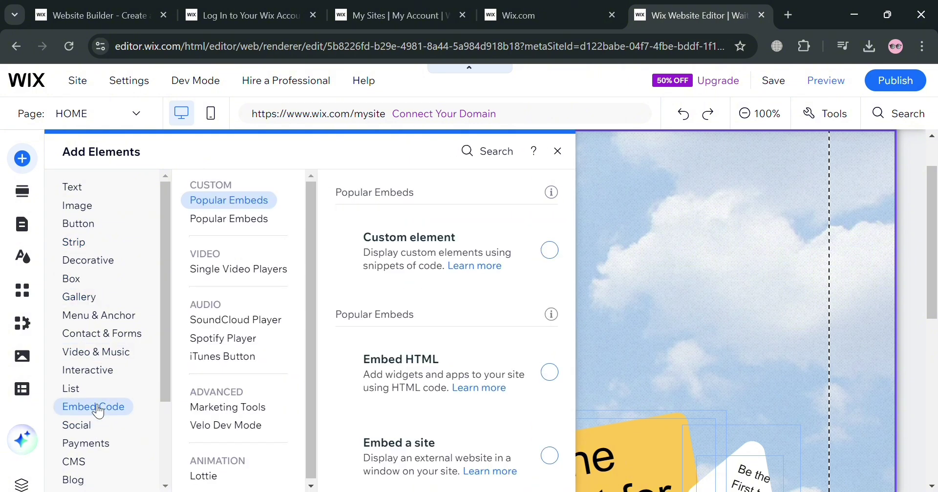
scroll(92, 429, down, 1)
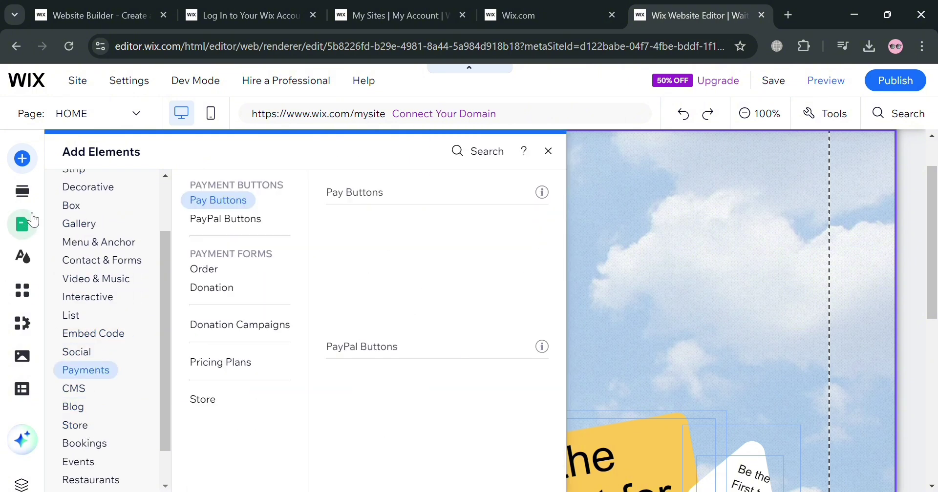
Browse the Add Section panel's categories and Welcome designs like Grow Your Vision.
click(29, 201)
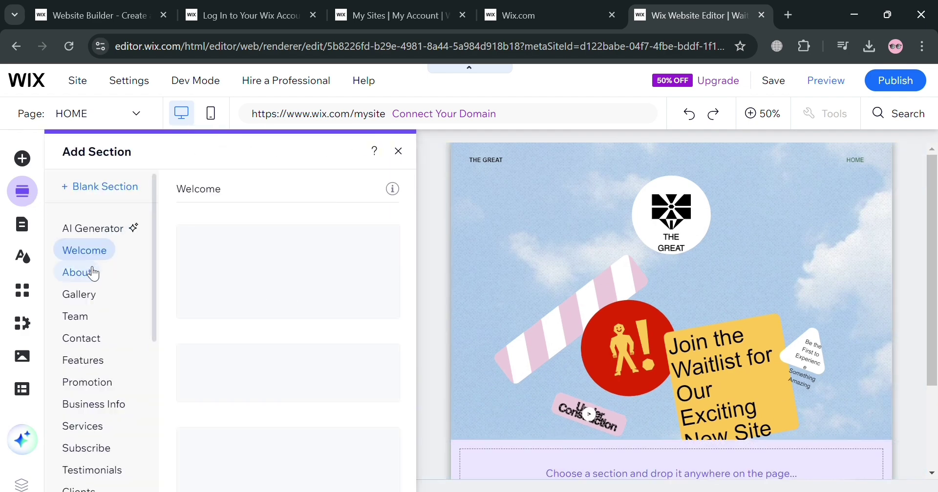
scroll(99, 313, down, 2)
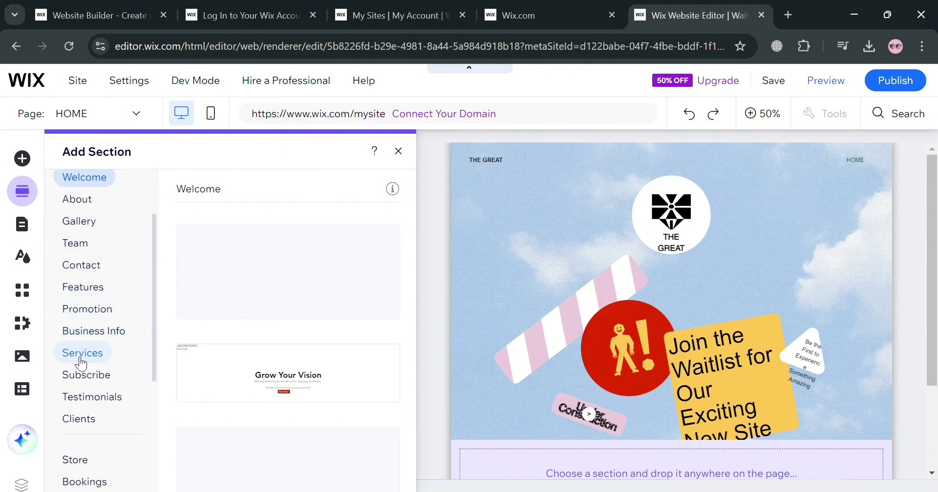
scroll(73, 372, down, 2)
scroll(63, 425, down, 2)
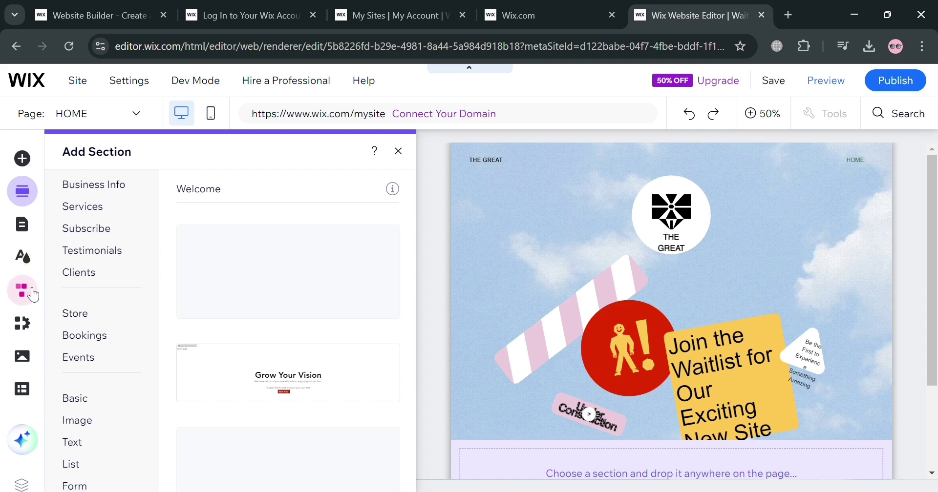
Glance at the Site Pages and Menu list, close it, and scroll down to the Subscribe section.
click(32, 220)
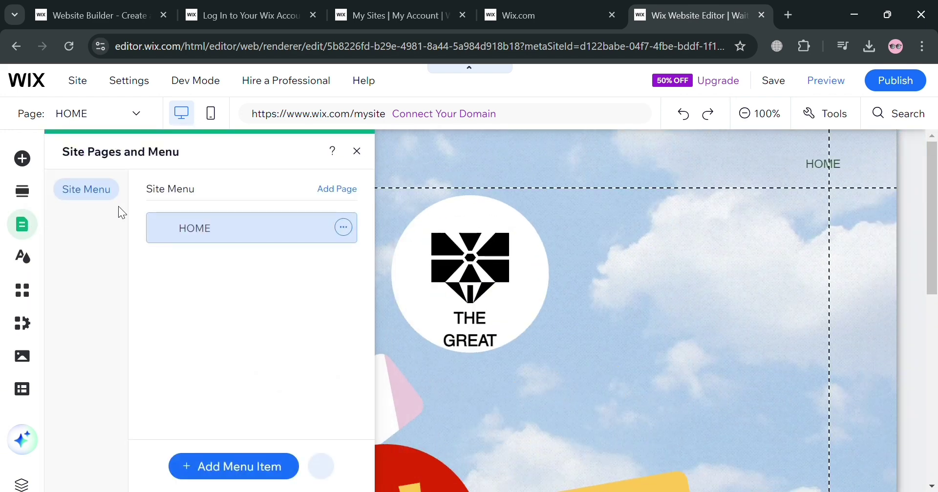
click(366, 161)
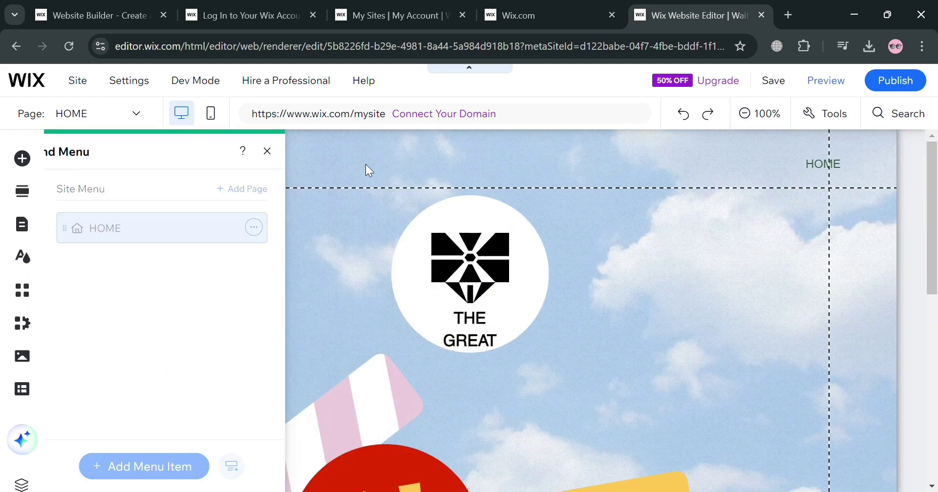
scroll(609, 347, down, 5)
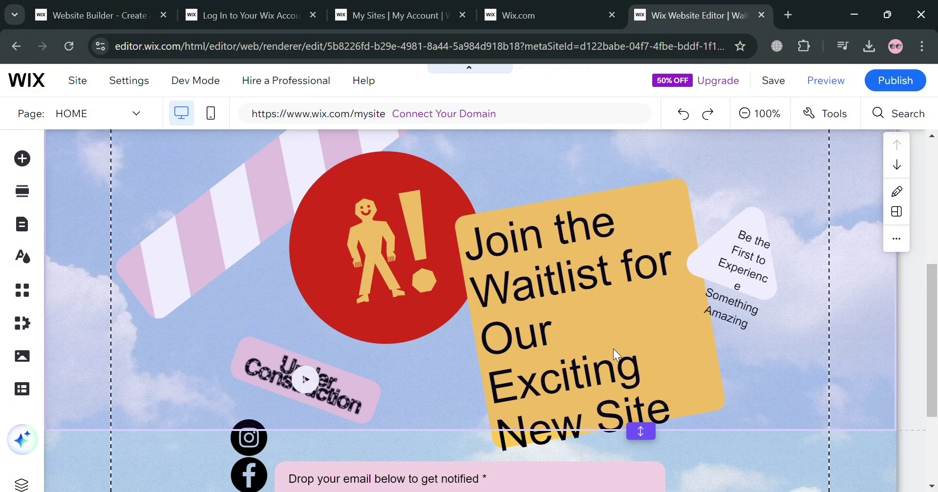
scroll(690, 465, down, 3)
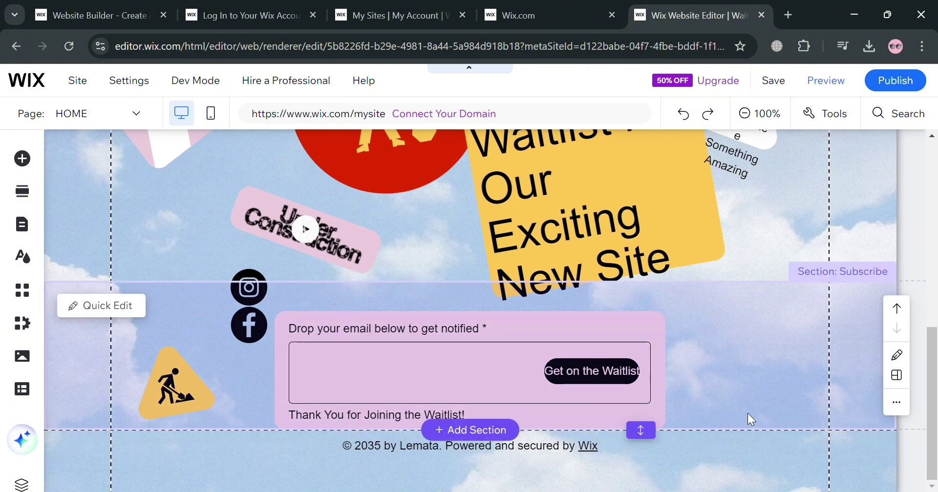
Check the email signup form and its Get on the Waitlist button, leaving them unchanged.
click(592, 370)
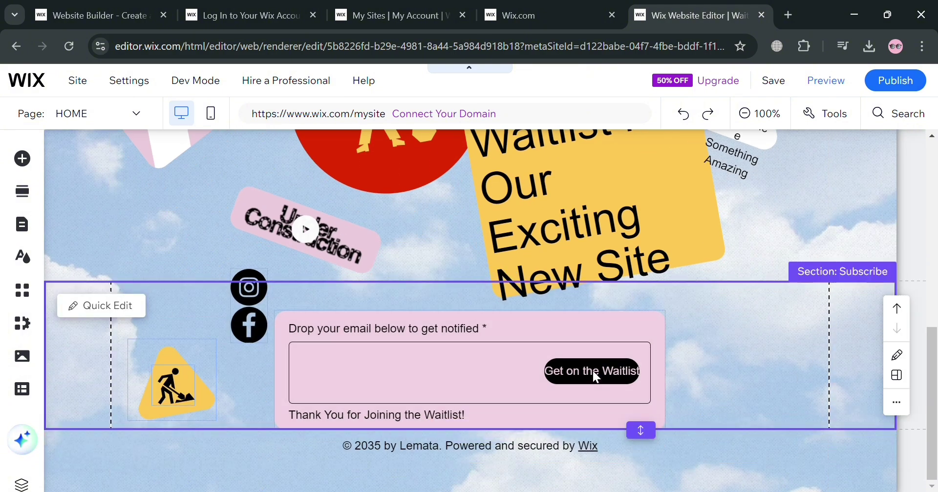
click(593, 370)
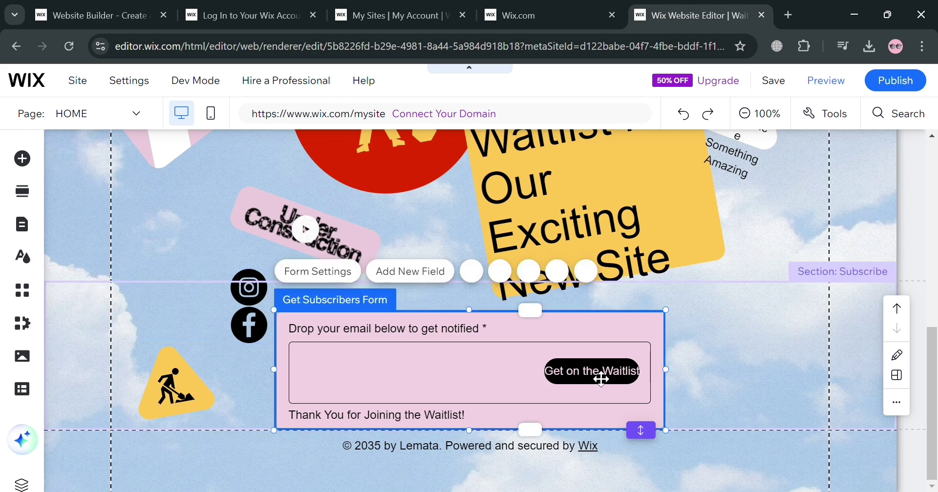
click(600, 373)
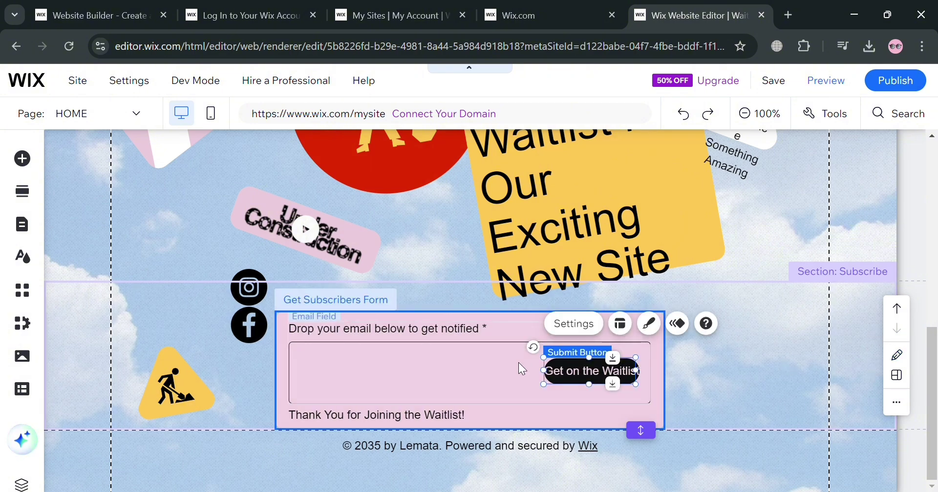
scroll(521, 362, up, 4)
scroll(522, 363, up, 1)
click(754, 114)
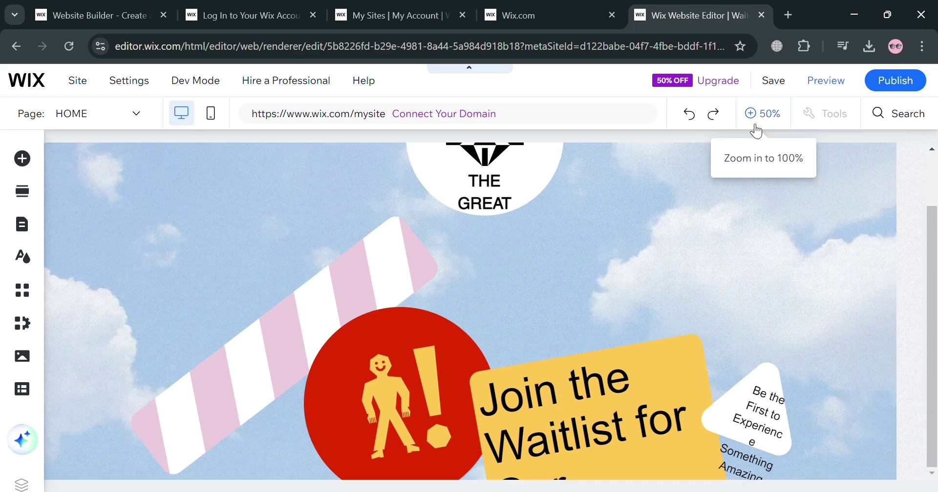
scroll(561, 362, down, 2)
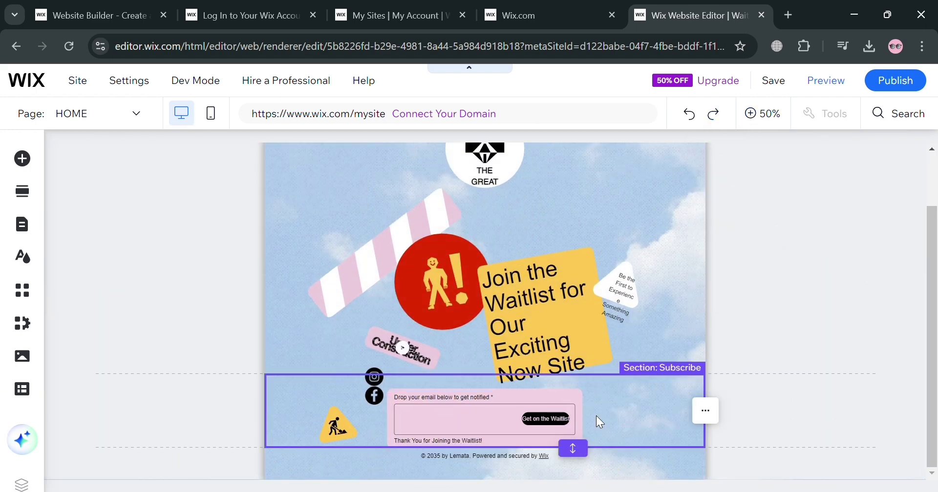
click(705, 411)
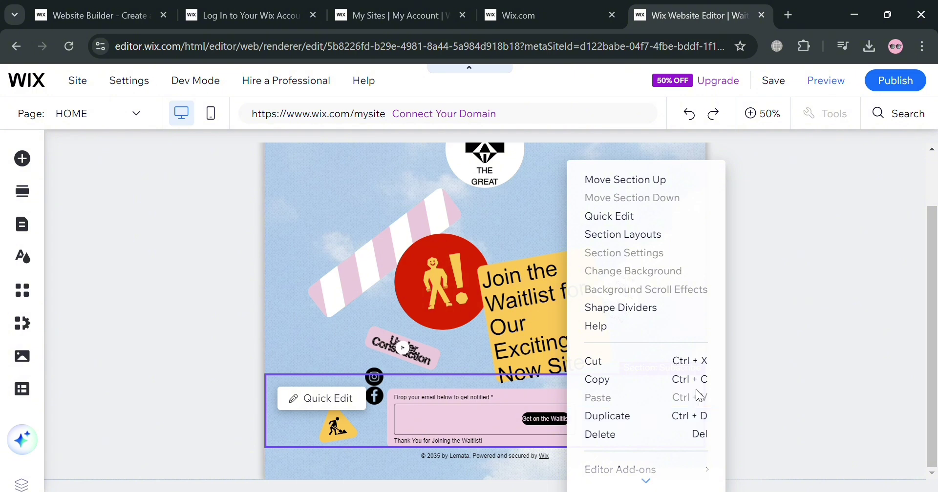
click(680, 218)
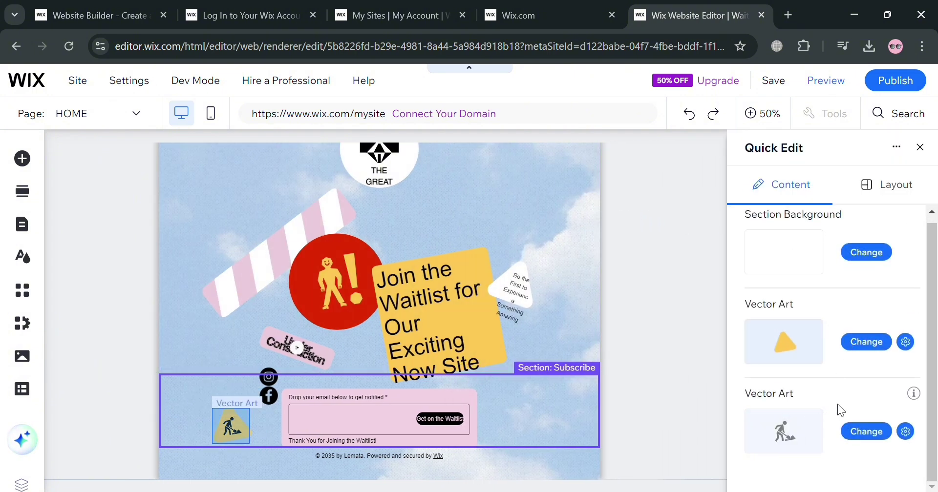
click(893, 199)
click(921, 148)
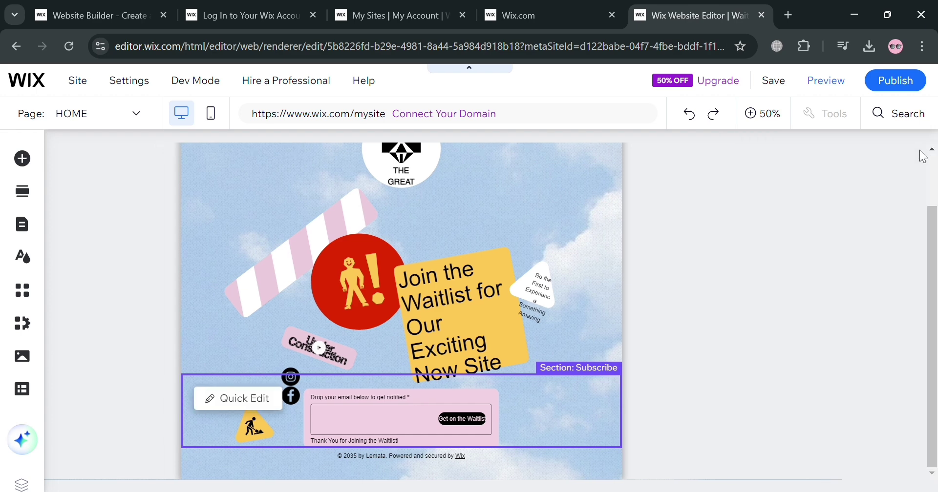
click(545, 421)
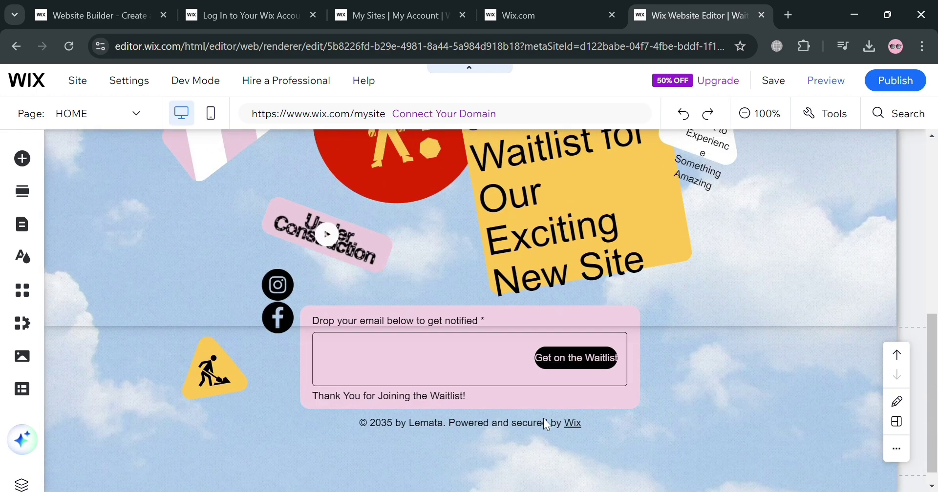
click(563, 411)
click(565, 415)
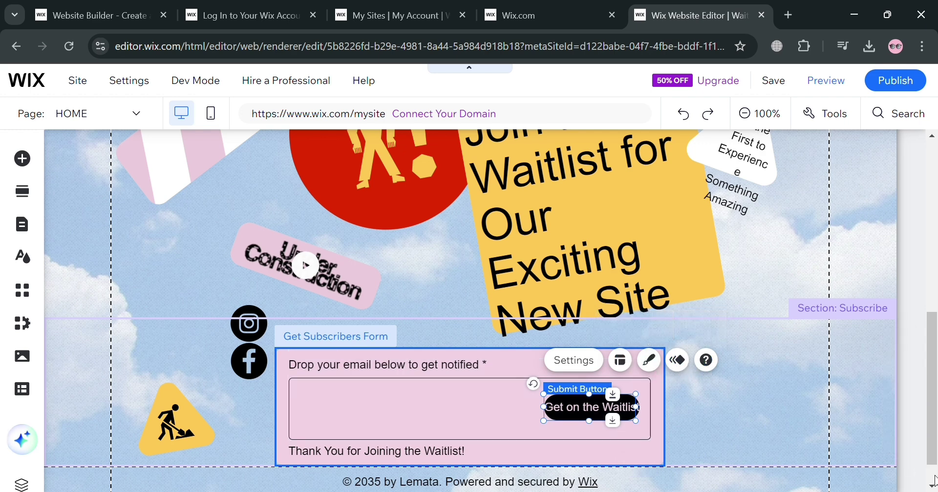
click(911, 441)
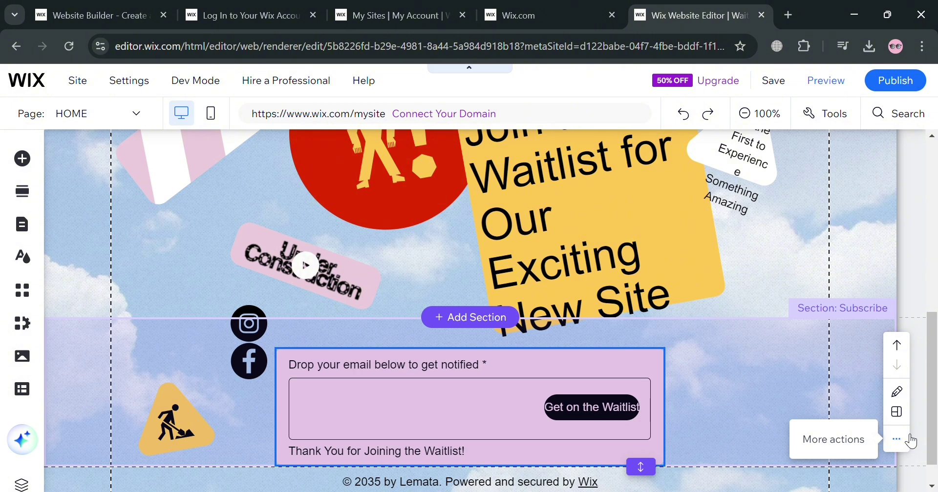
click(896, 439)
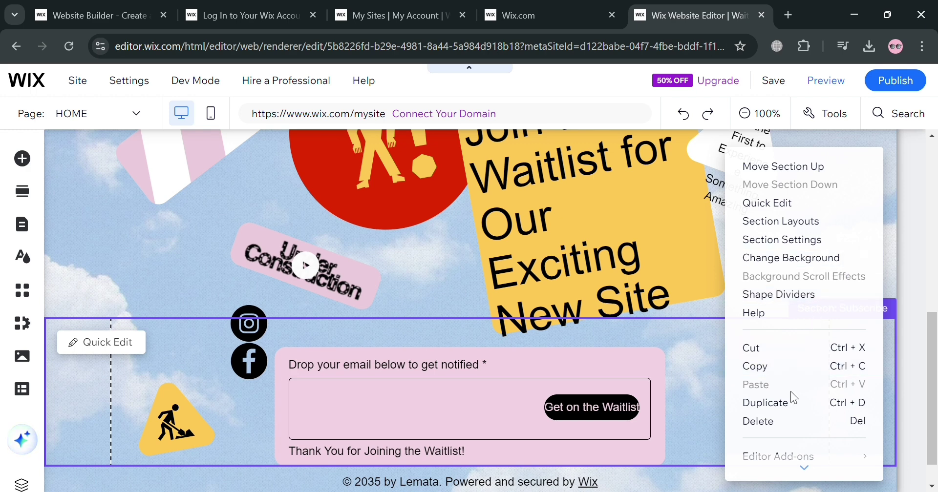
scroll(790, 398, down, 2)
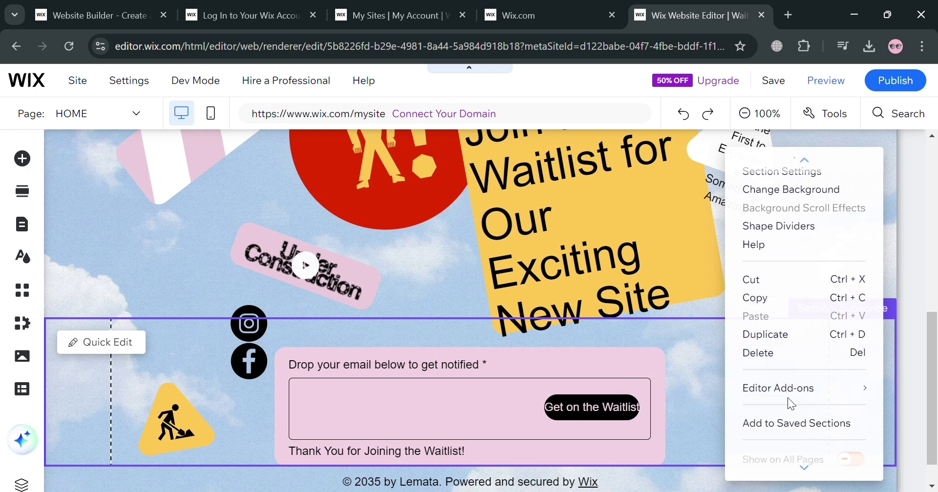
click(455, 421)
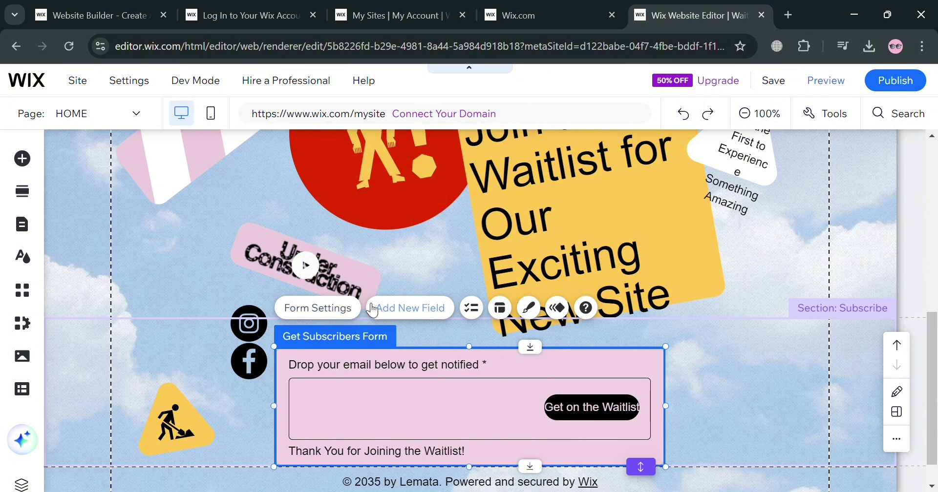
scroll(342, 342, down, 1)
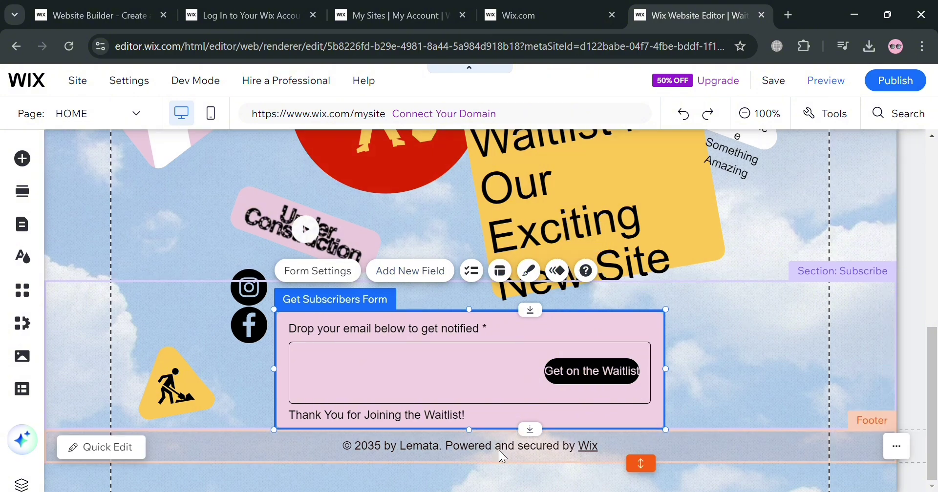
Delete the footer's copyright line so its text box below the signup form is empty.
scroll(783, 378, up, 10)
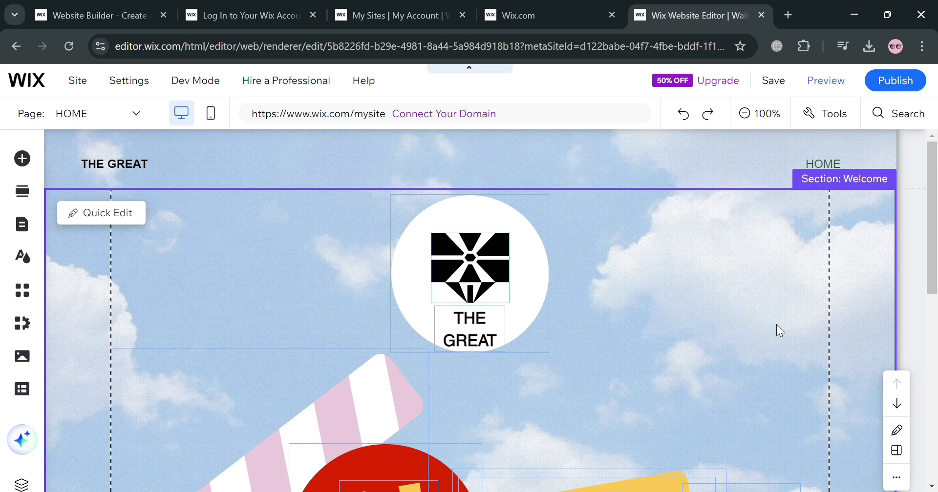
scroll(781, 322, down, 10)
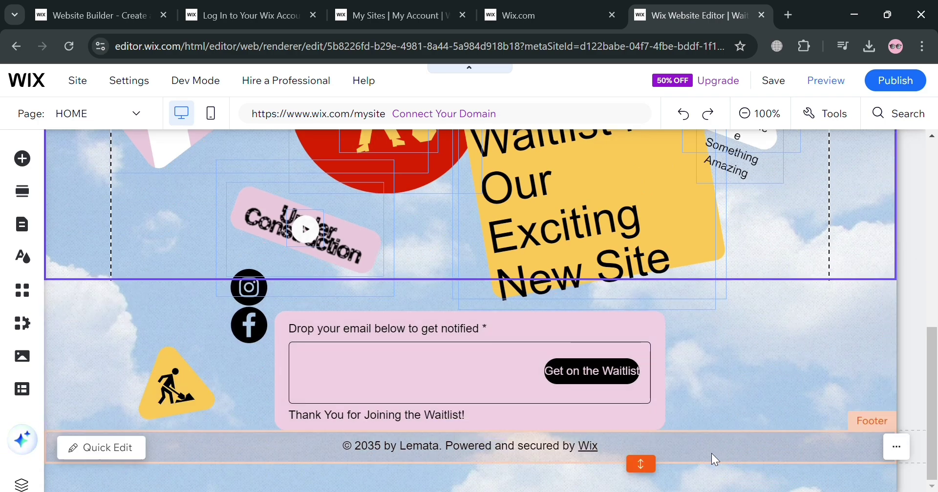
scroll(712, 445, up, 5)
scroll(712, 446, down, 3)
scroll(712, 445, down, 2)
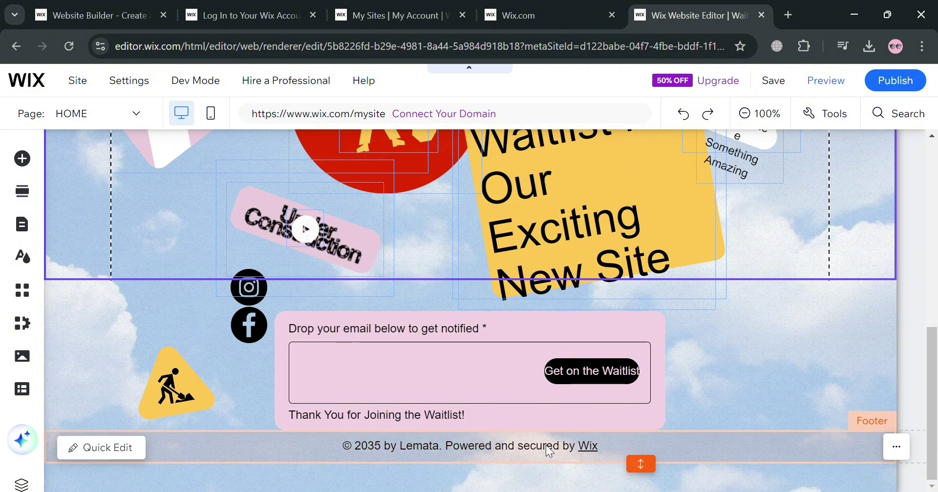
click(546, 445)
double_click(557, 451)
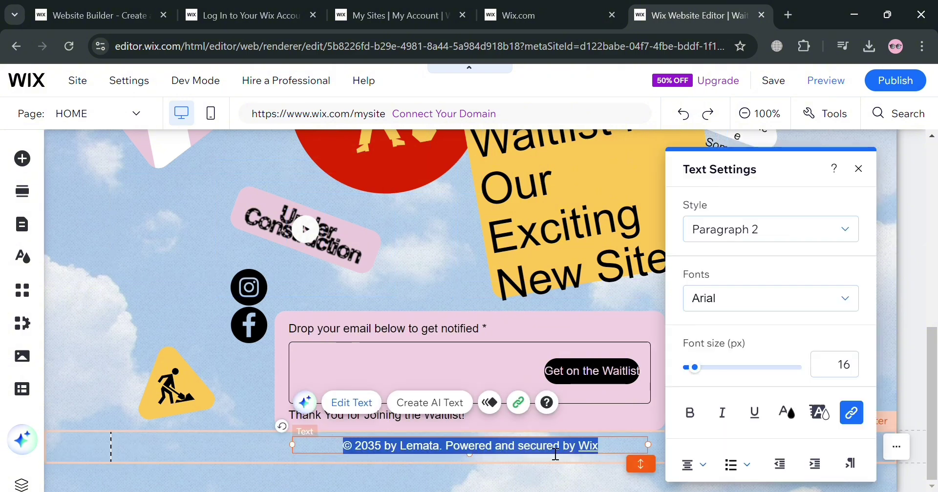
key(BackSpace)
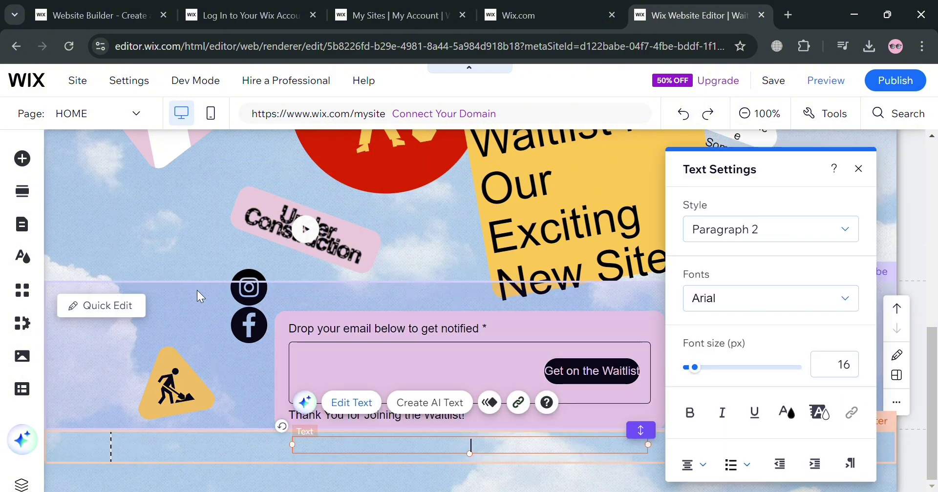
click(198, 290)
click(759, 113)
Publish the site on the free Wix.com domain with Save & Continue.
click(919, 90)
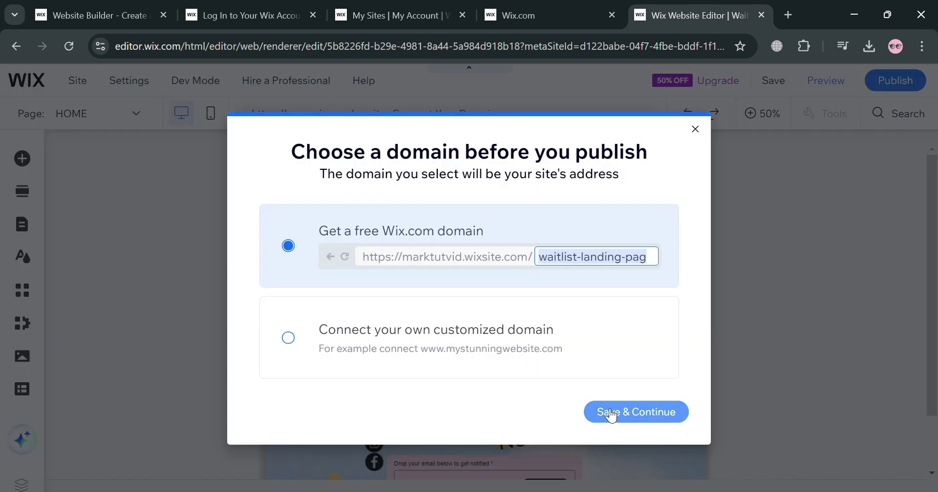
click(616, 415)
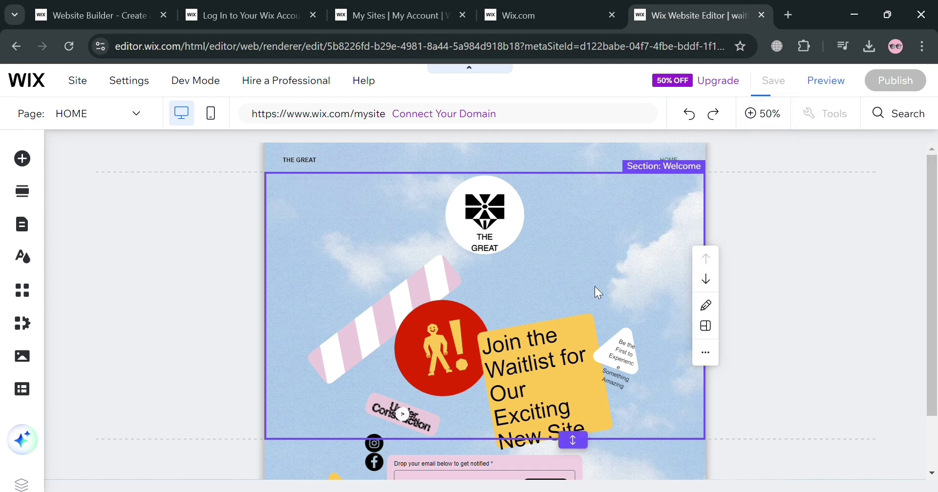
scroll(571, 279, down, 2)
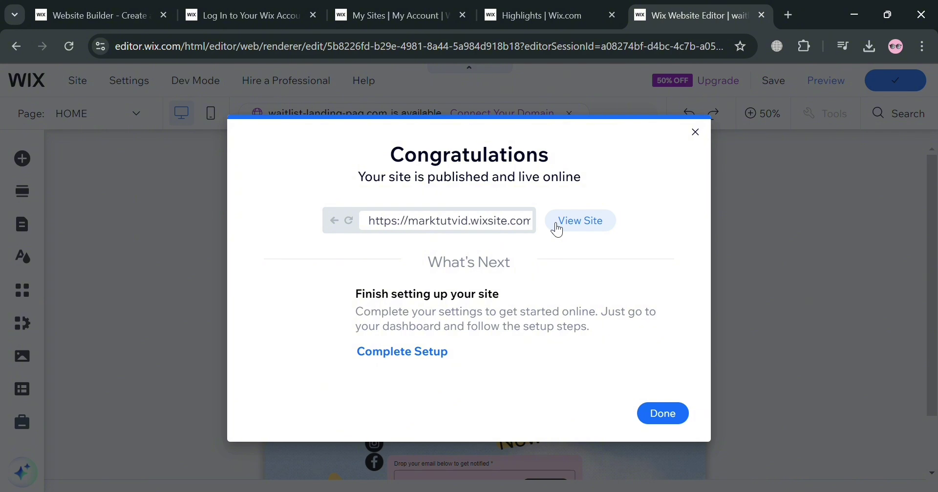
Open the live site and submit a sample email address through the Get on the Waitlist form.
click(589, 223)
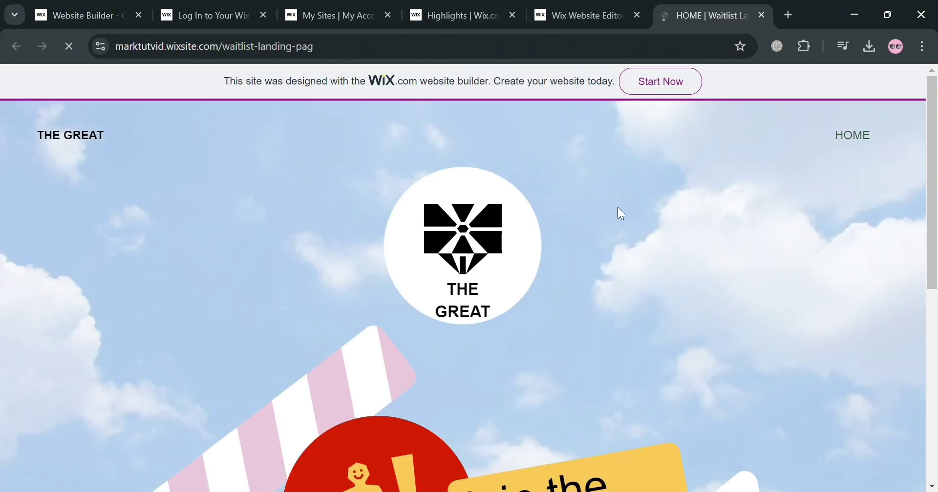
scroll(617, 208, down, 4)
scroll(620, 210, down, 3)
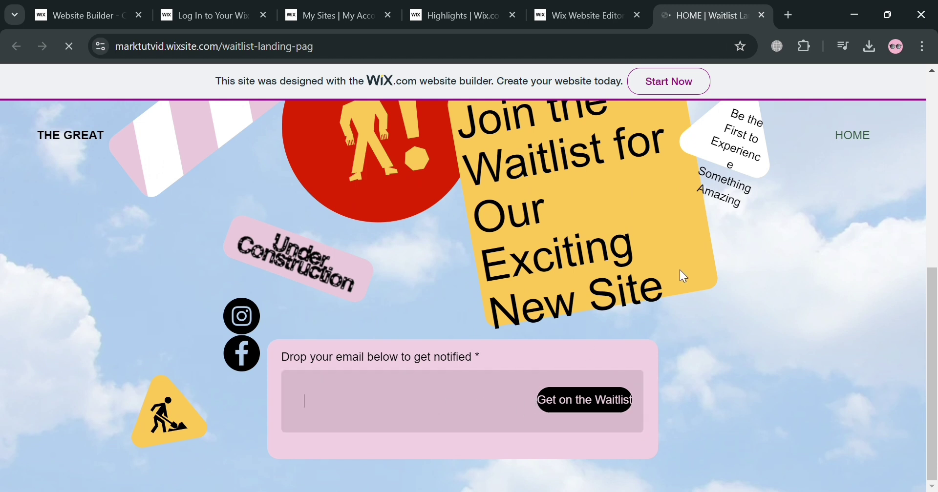
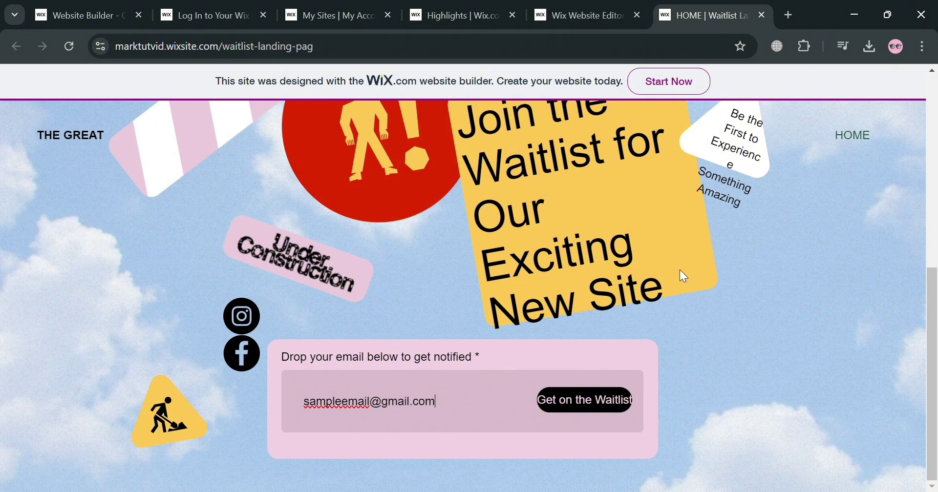
click(597, 416)
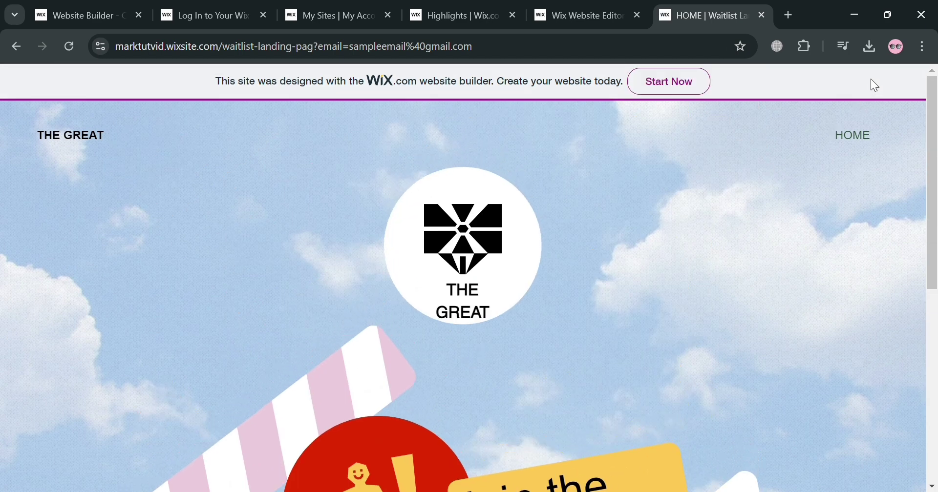
Open the site's Analytics Highlights and review the one live visitor on the homepage.
click(459, 11)
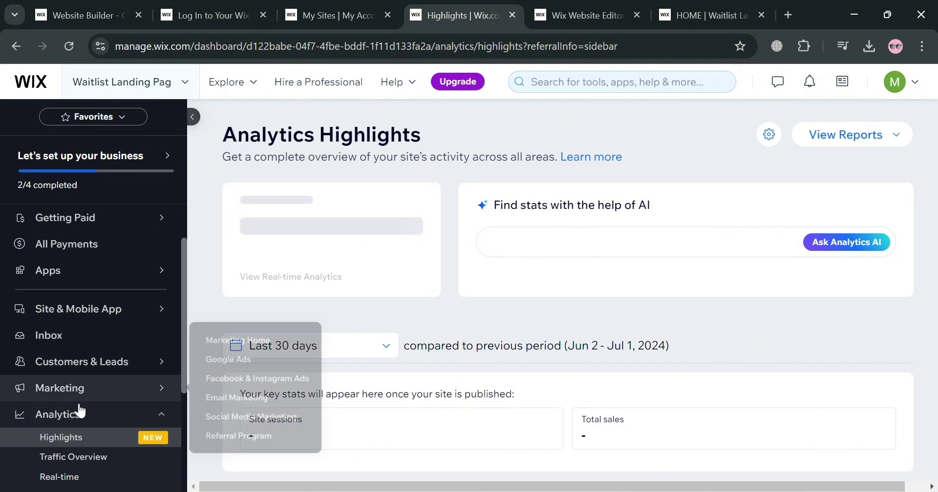
click(90, 420)
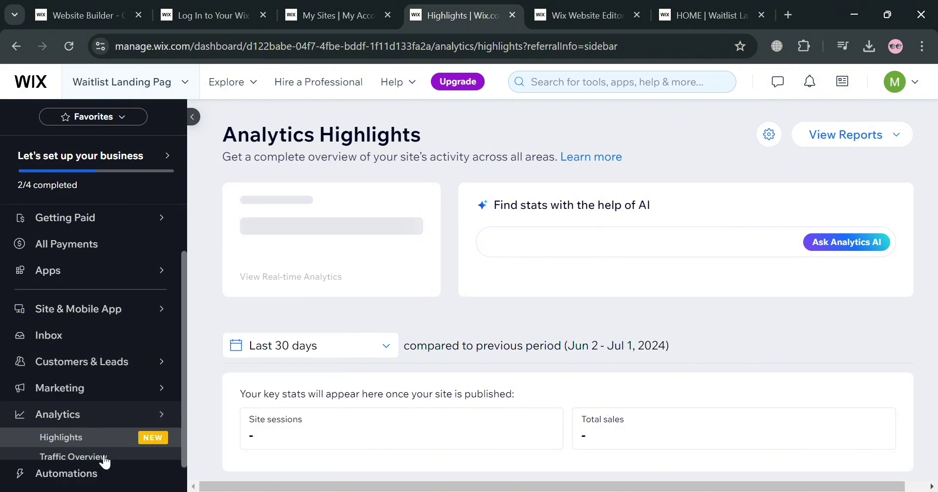
click(101, 426)
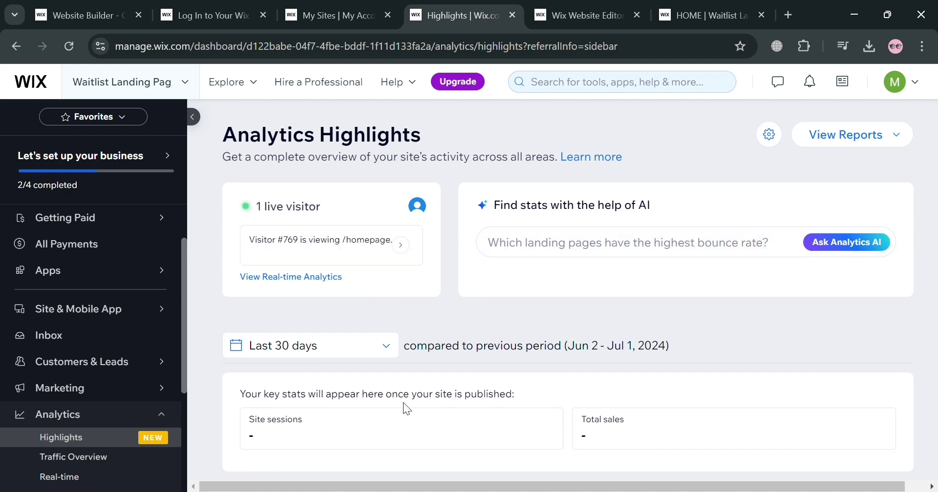
scroll(402, 403, down, 6)
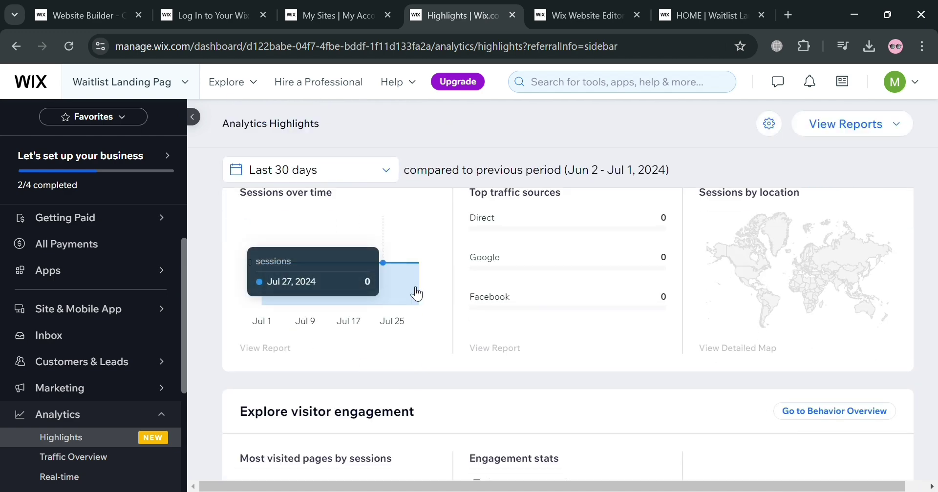
scroll(590, 335, down, 6)
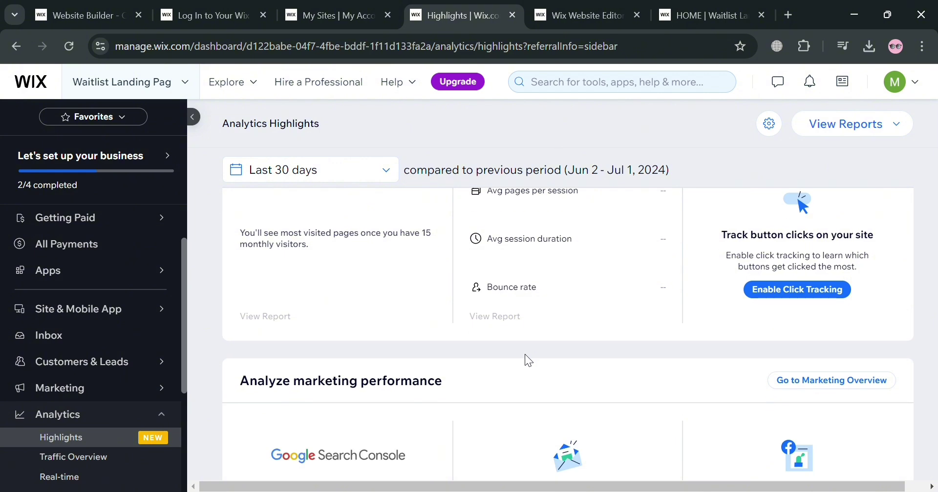
scroll(527, 361, down, 3)
scroll(515, 371, up, 15)
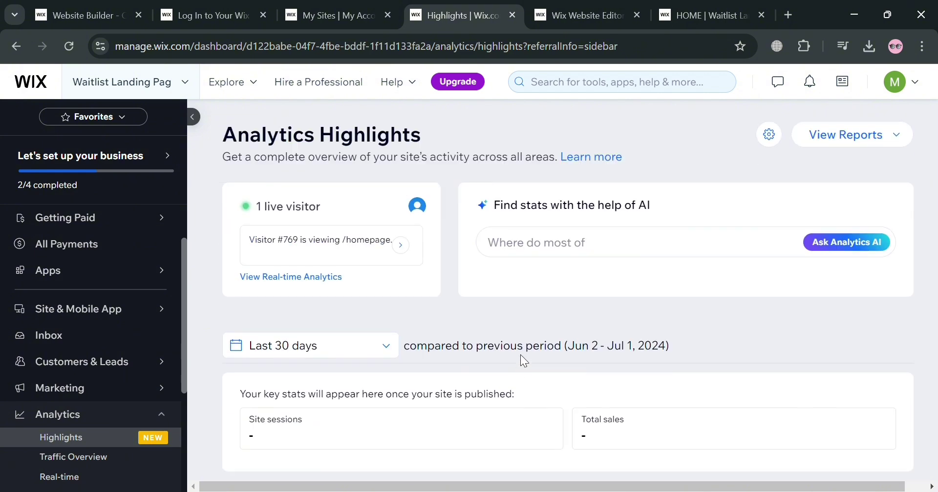